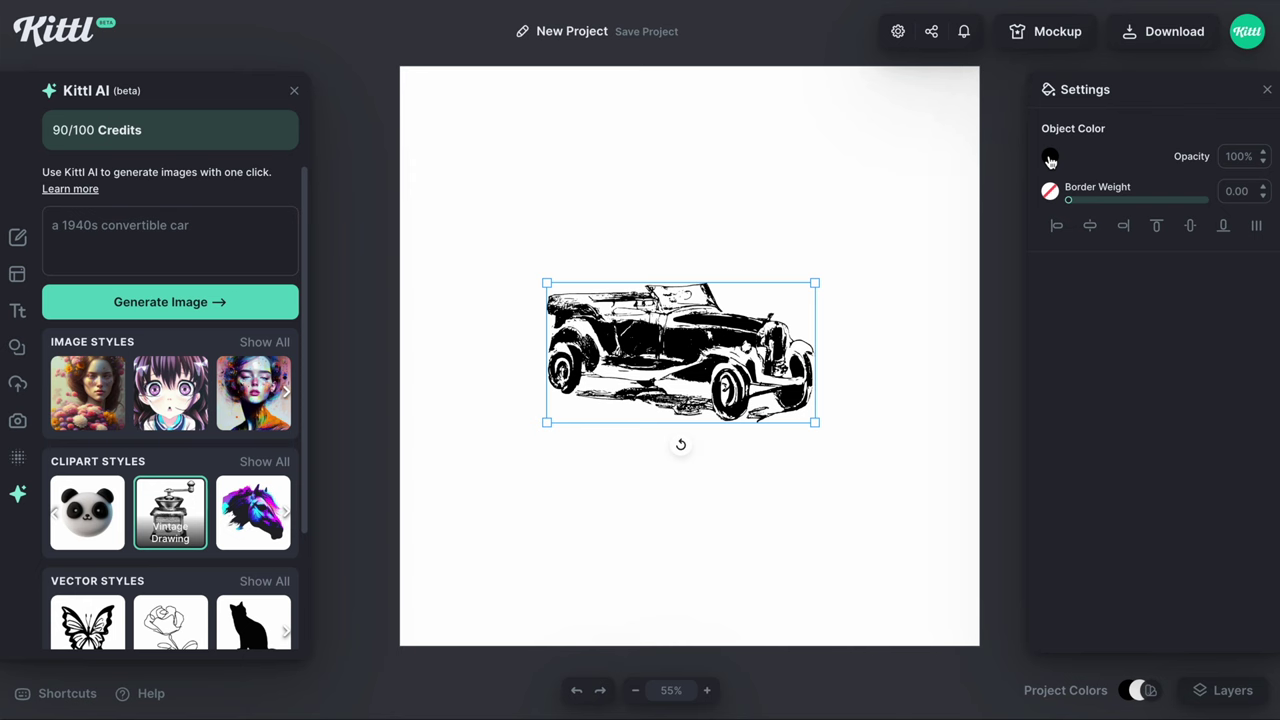
# Recolour the black vintage car drawing to dark slate blue 3e6588 and reselect it.
pyautogui.moveTo(983, 237)
pyautogui.mouseDown()
pyautogui.moveTo(959, 226)
pyautogui.moveTo(915, 265)
pyautogui.mouseUp()
pyautogui.click(932, 371)
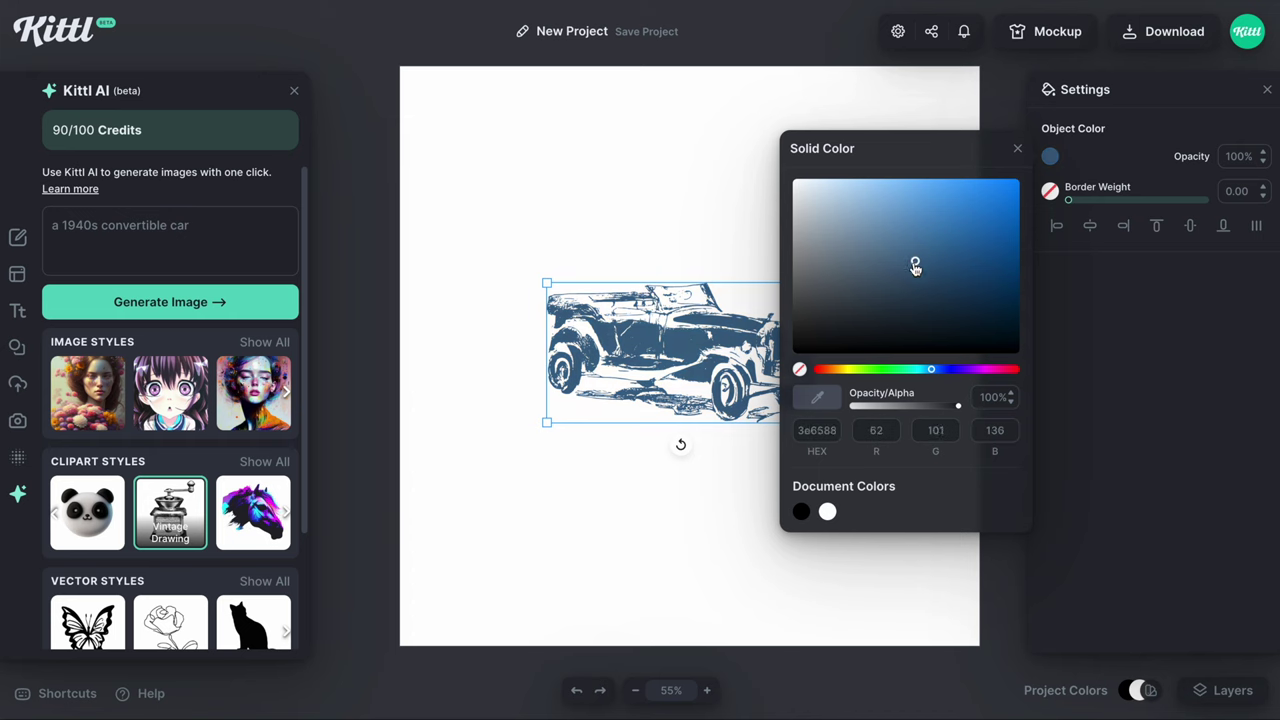
pyautogui.click(850, 285)
pyautogui.click(818, 300)
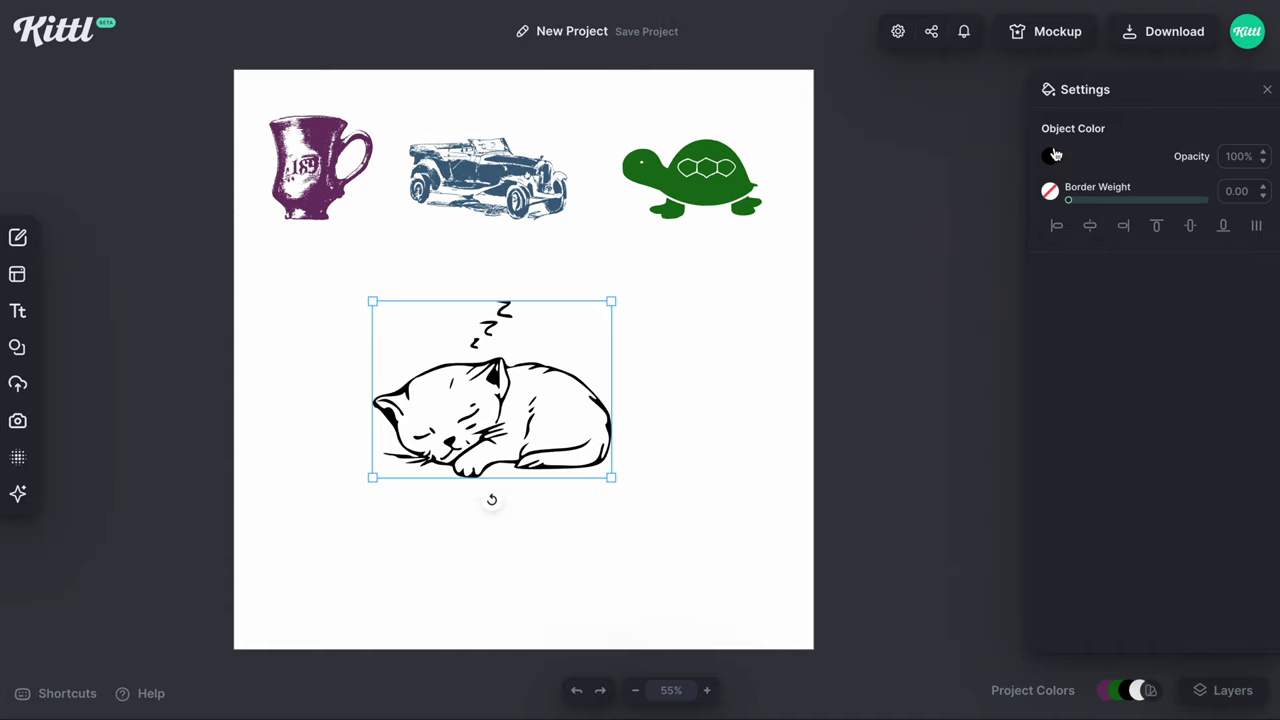
# Open the cat drawing's colour settings and drag the colour toward red.
pyautogui.click(1050, 156)
pyautogui.moveTo(983, 286)
pyautogui.mouseDown()
pyautogui.moveTo(963, 283)
pyautogui.moveTo(988, 240)
pyautogui.moveTo(931, 200)
pyautogui.moveTo(906, 203)
pyautogui.moveTo(909, 234)
pyautogui.moveTo(994, 304)
pyautogui.moveTo(917, 283)
pyautogui.moveTo(920, 249)
pyautogui.moveTo(911, 274)
pyautogui.moveTo(923, 291)
pyautogui.mouseUp()
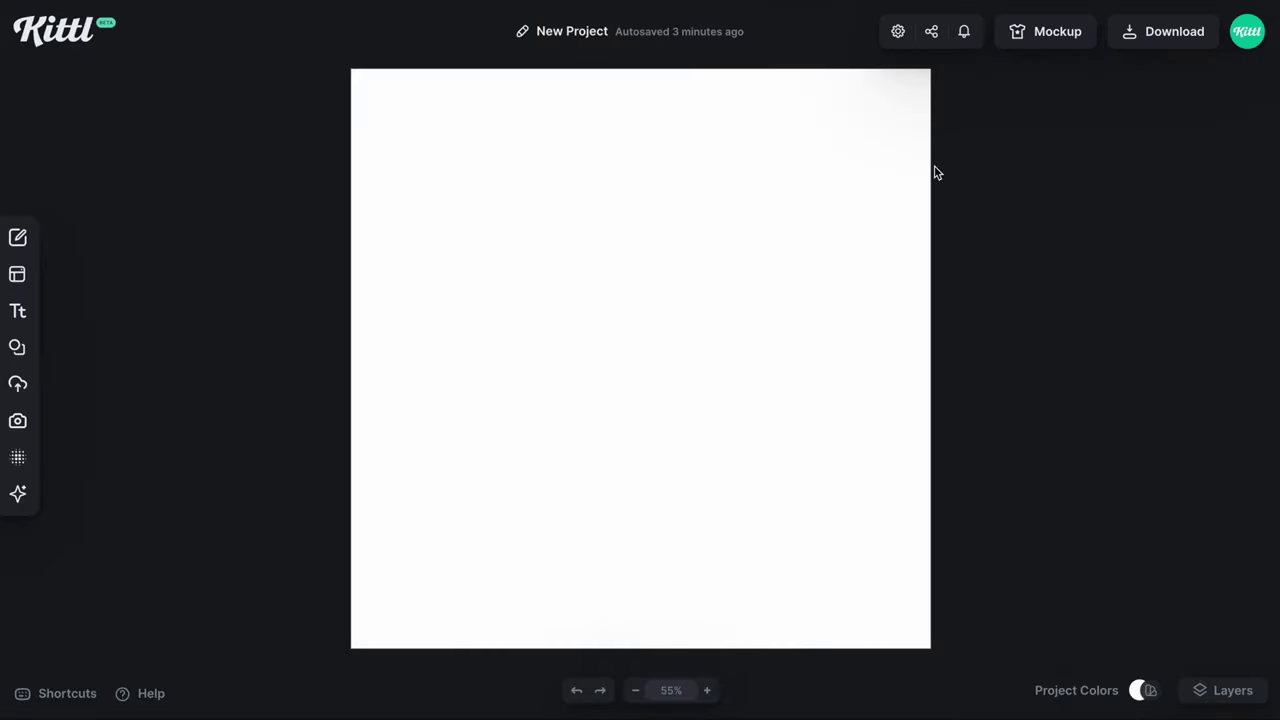
# In Kittl AI, choose the Vintage Drawing clipart style and enter the prompt 'a 1940s convertible car'.
pyautogui.moveTo(17, 420)
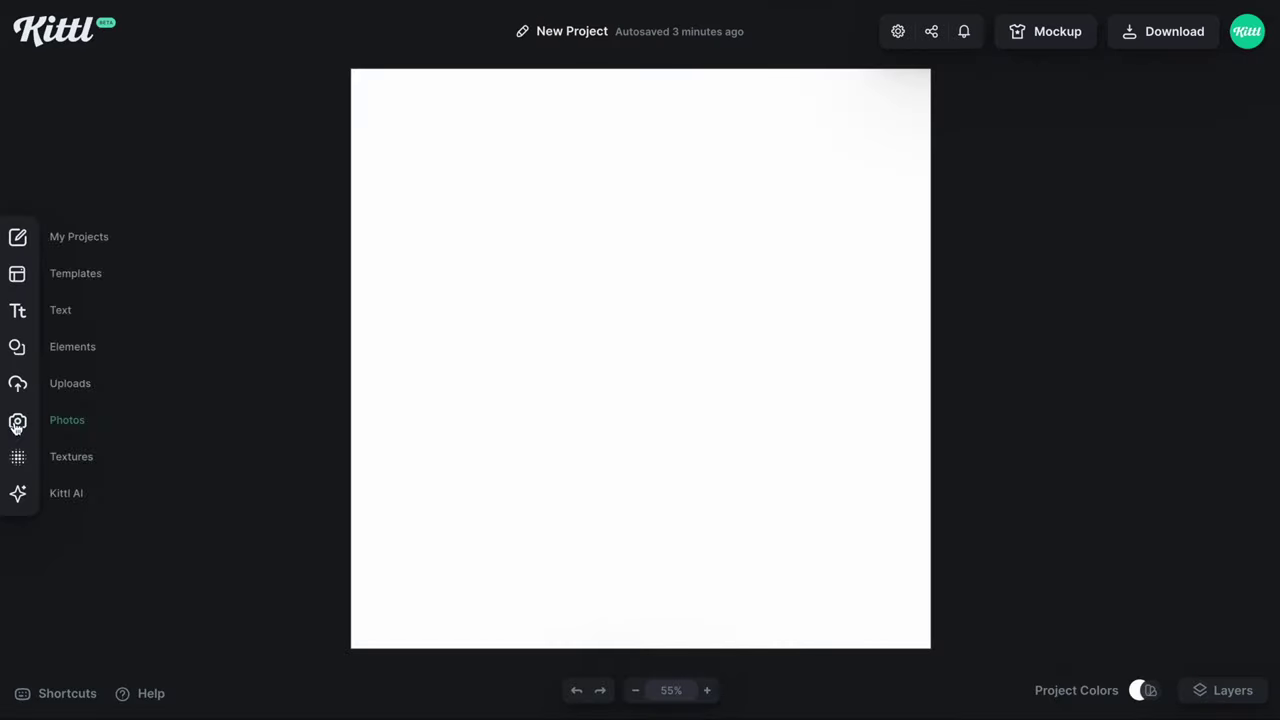
pyautogui.click(15, 495)
pyautogui.click(163, 236)
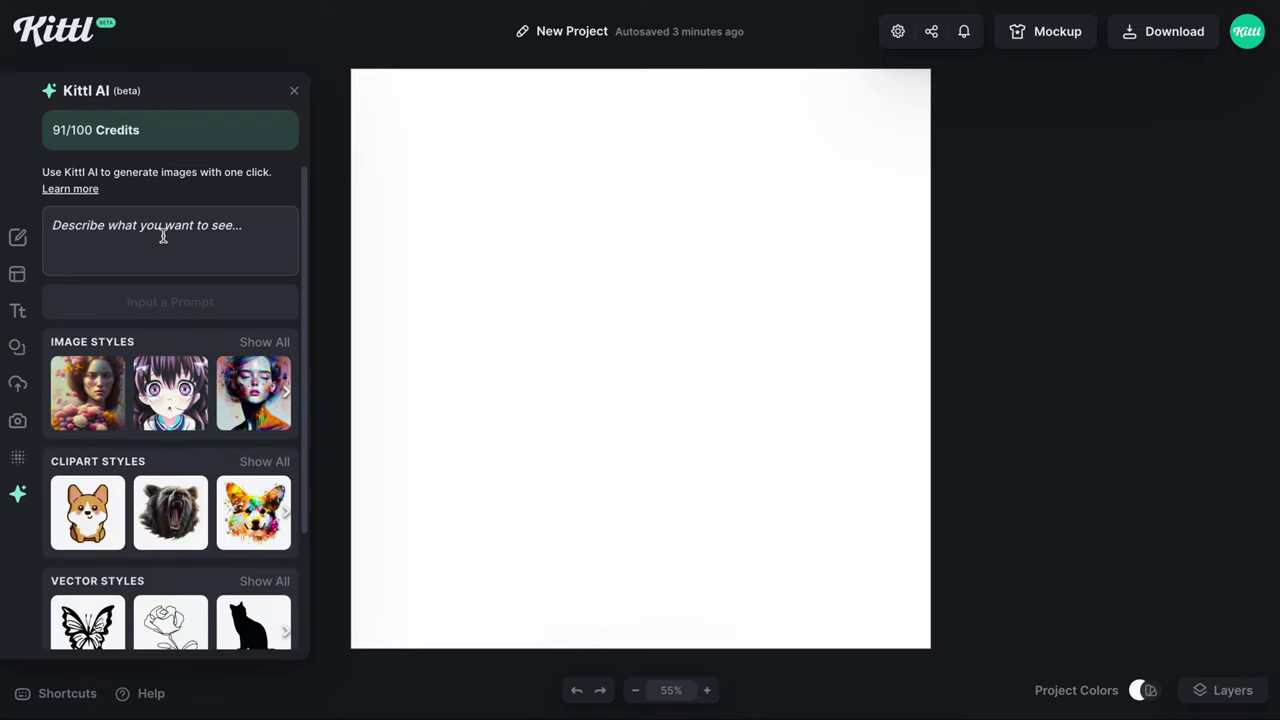
pyautogui.scroll(-1, 200, 350)
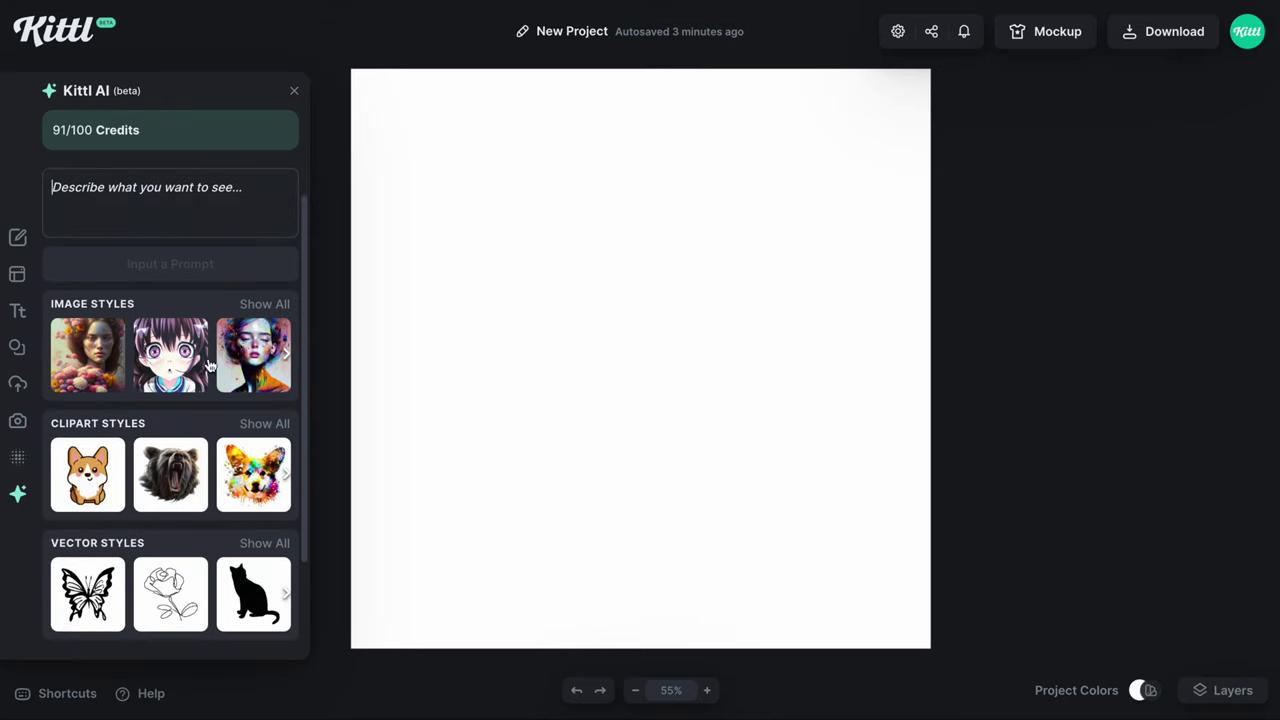
pyautogui.click(264, 424)
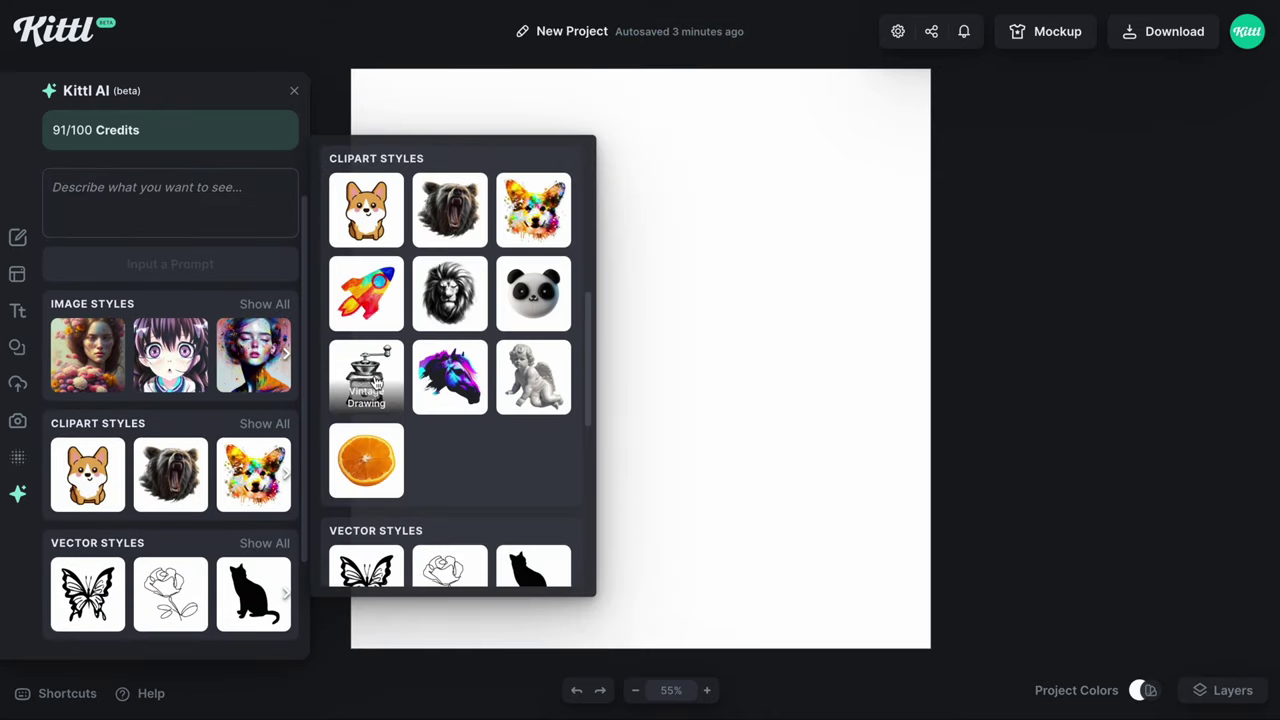
pyautogui.click(374, 380)
pyautogui.scroll(4, 214, 237)
pyautogui.click(193, 218)
pyautogui.write('a 1940s convertible car')
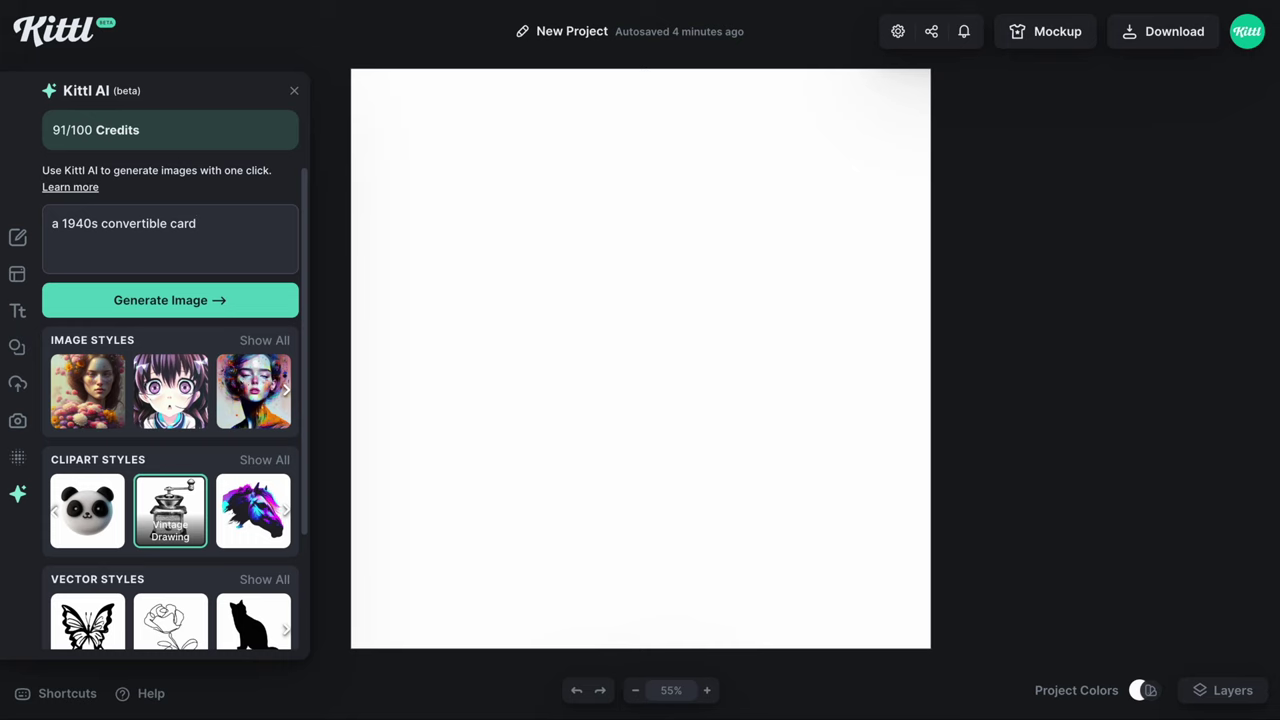
# Generate the vintage convertible car clipart and enlarge it.
pyautogui.click(180, 304)
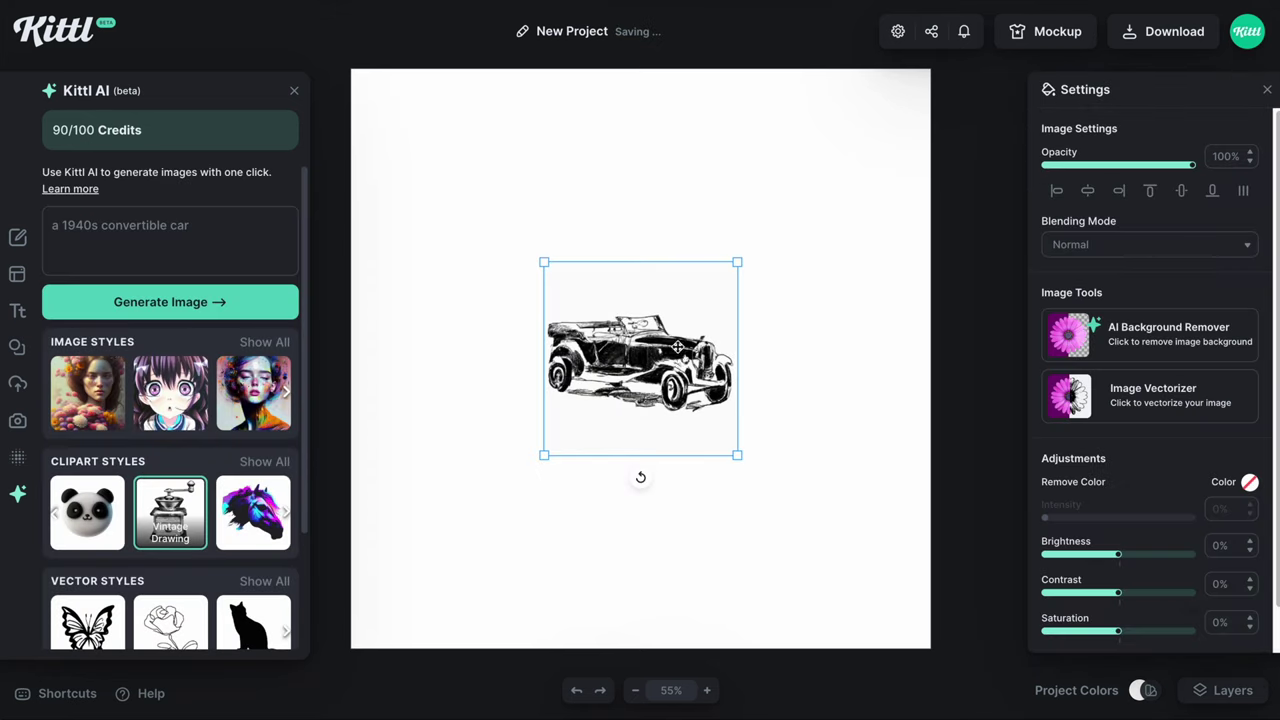
pyautogui.moveTo(678, 347); pyautogui.dragTo(664, 350)
pyautogui.moveTo(721, 251); pyautogui.dragTo(820, 172)
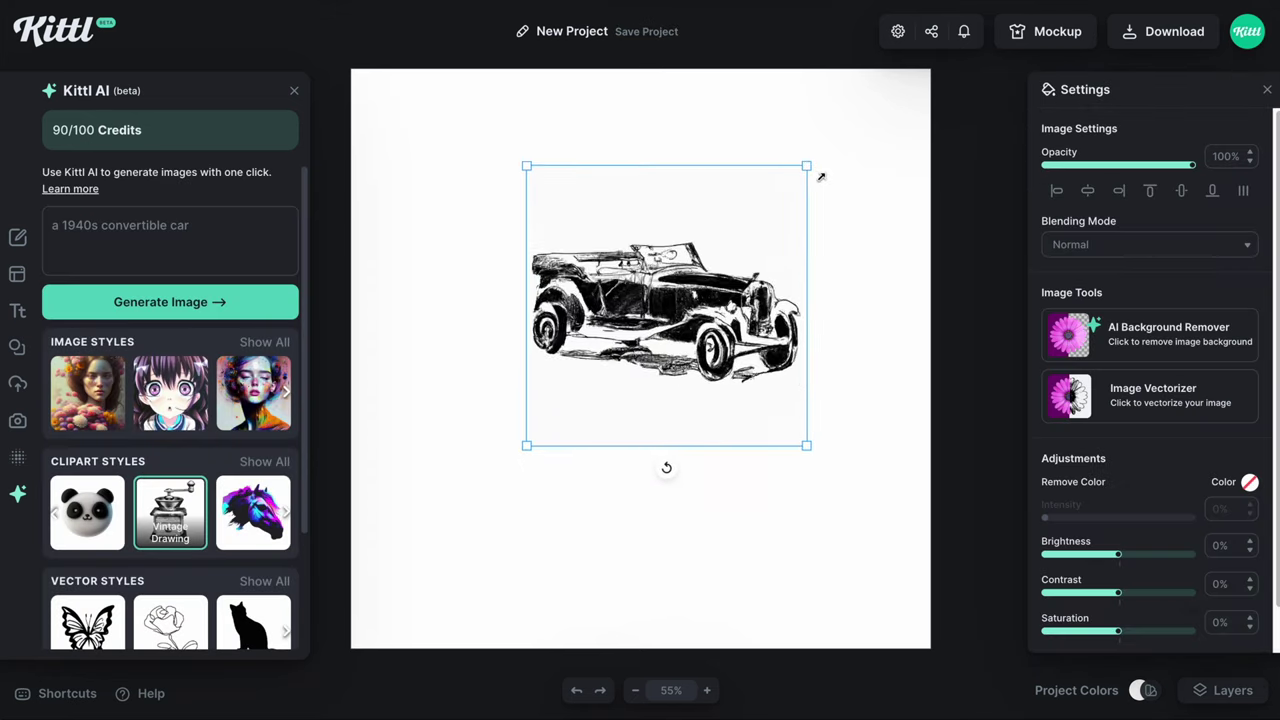
pyautogui.moveTo(751, 307); pyautogui.dragTo(705, 343)
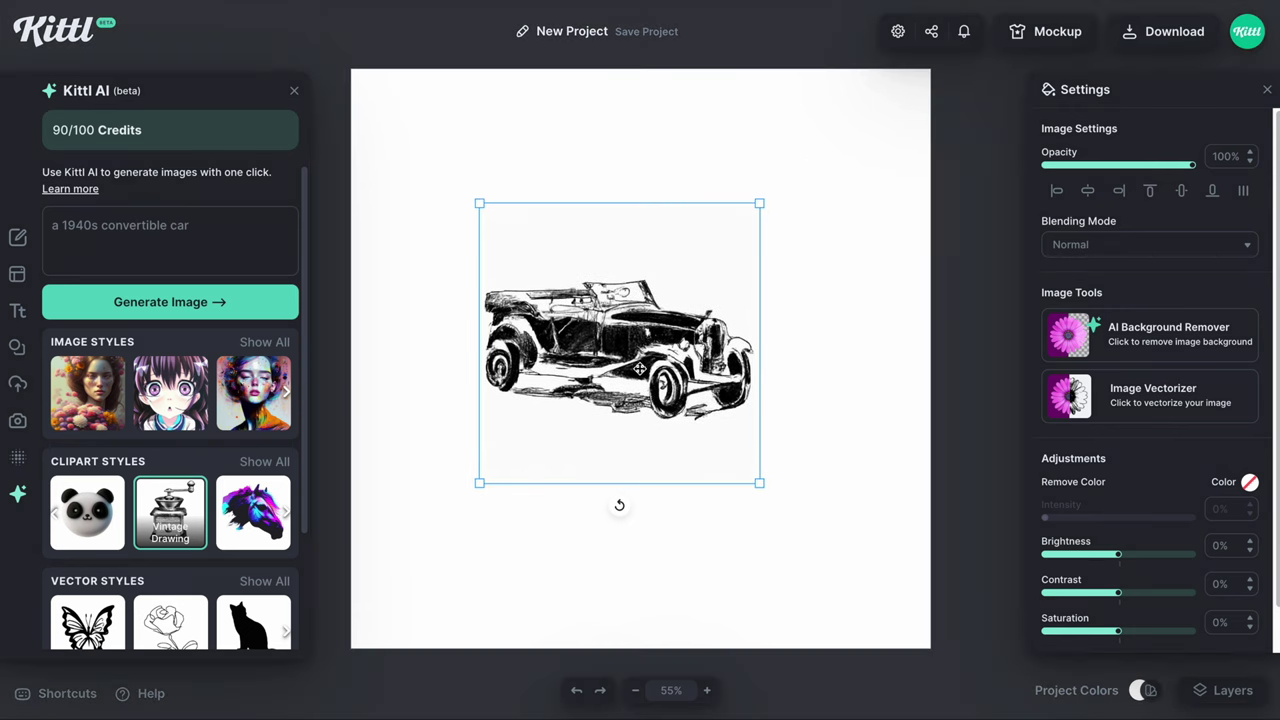
# Park the car to the right of the artboard and run the AI Background Remover on it.
pyautogui.moveTo(641, 368); pyautogui.dragTo(900, 351)
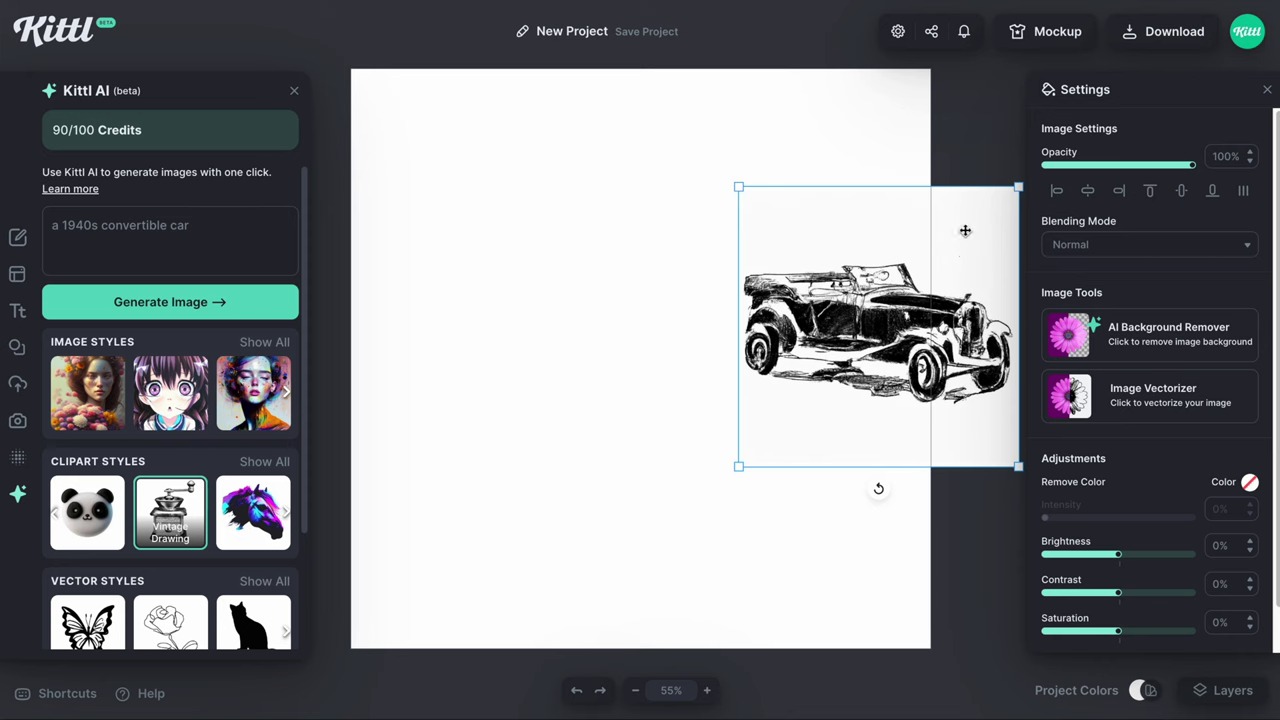
pyautogui.hscroll(3, 965, 231)
pyautogui.moveTo(801, 321); pyautogui.dragTo(928, 303)
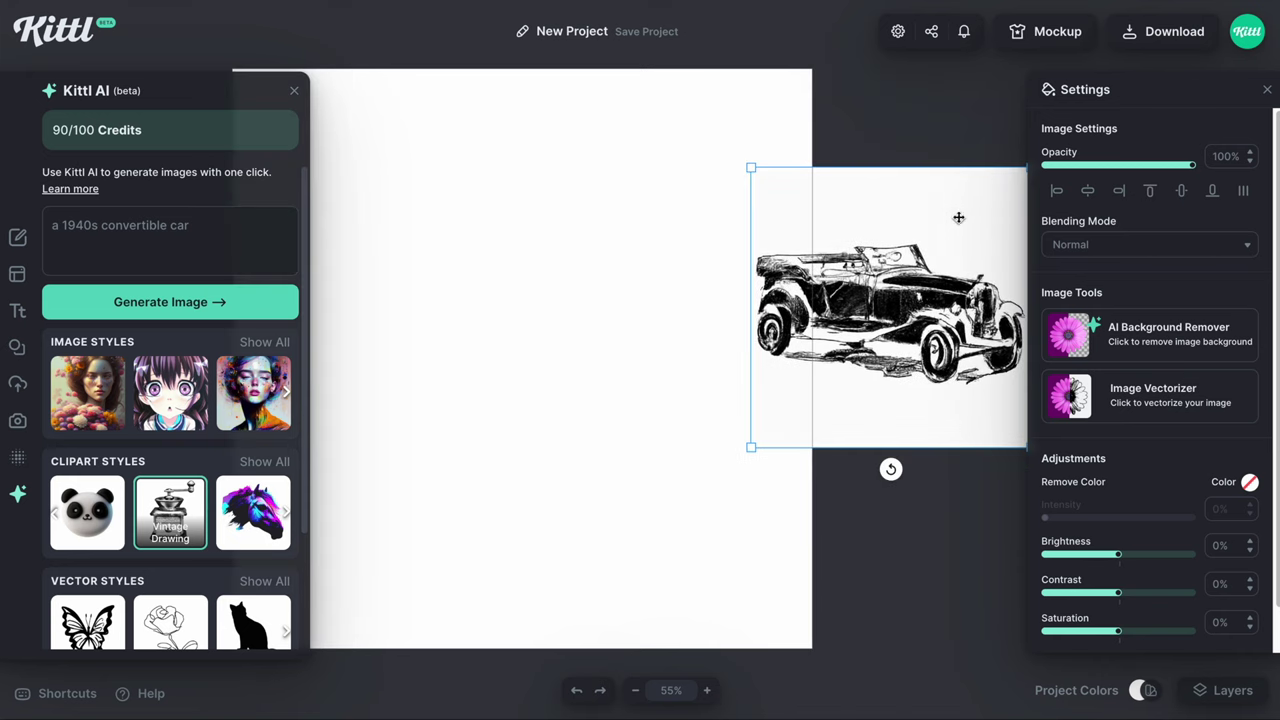
pyautogui.hscroll(4, 872, 362)
pyautogui.moveTo(712, 335); pyautogui.dragTo(808, 355)
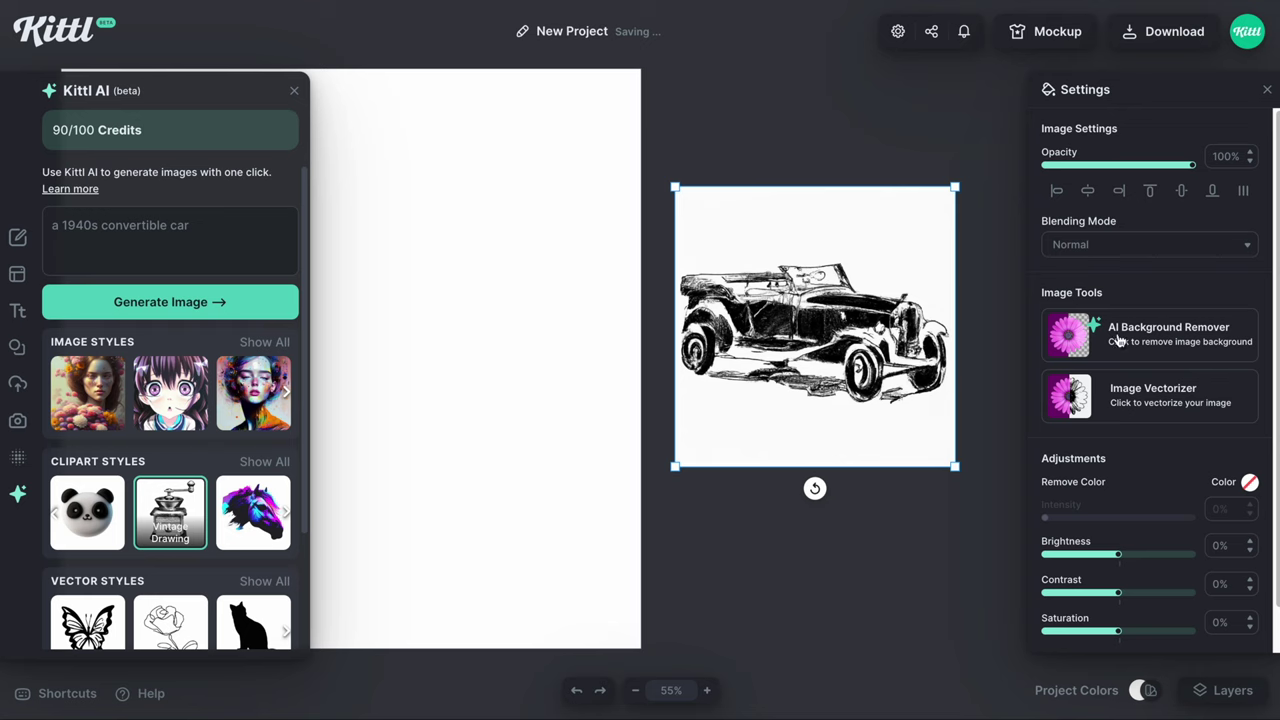
pyautogui.click(1150, 340)
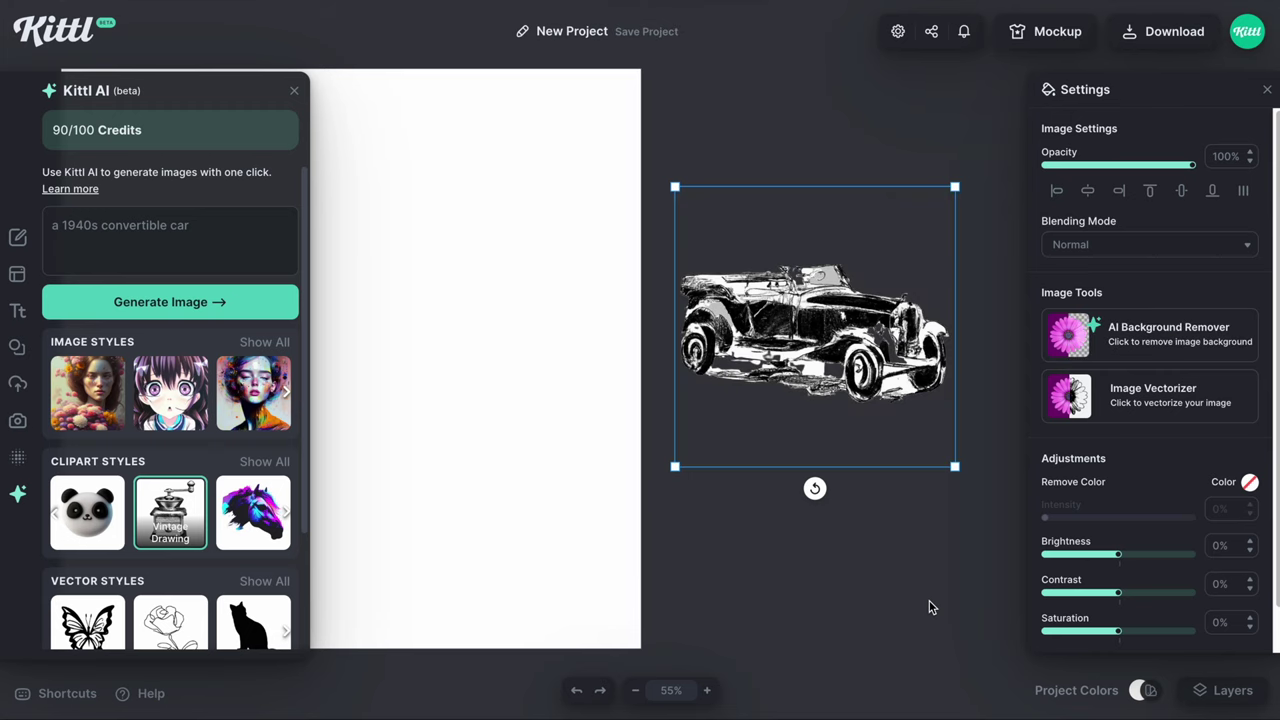
# Vectorize the car image and position it on the artboard.
pyautogui.click(1157, 395)
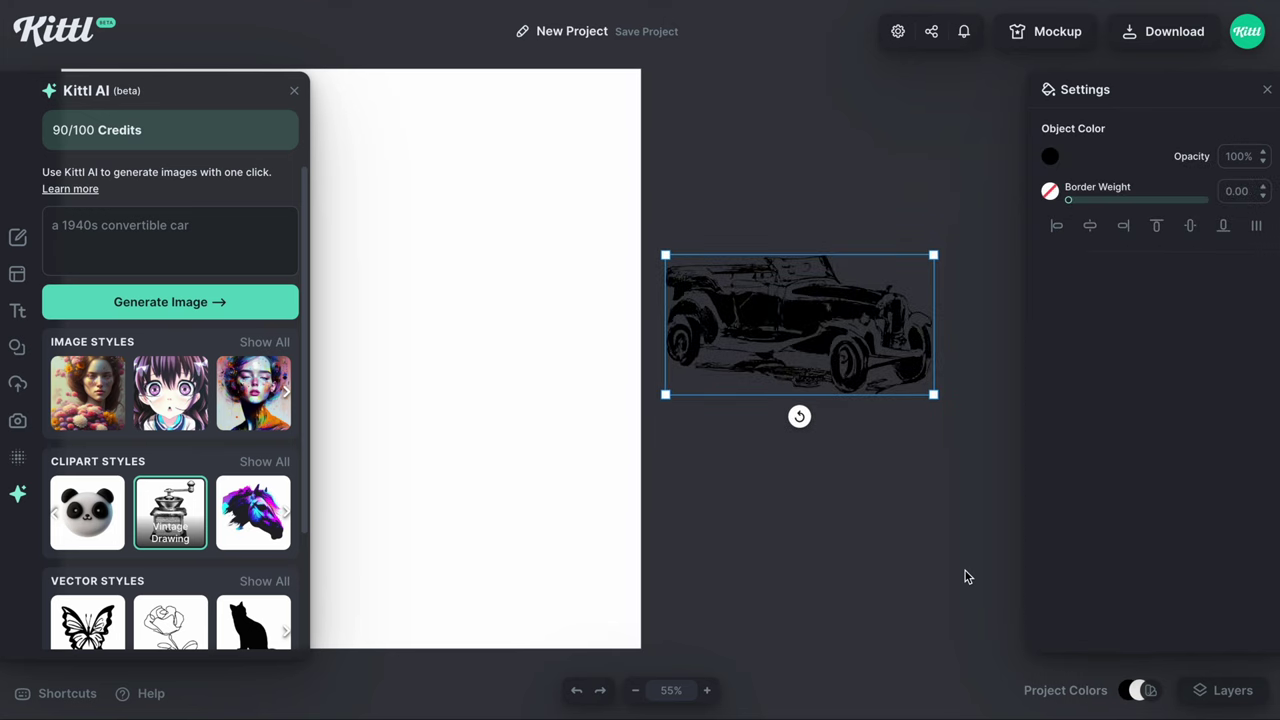
pyautogui.moveTo(841, 321); pyautogui.dragTo(509, 323)
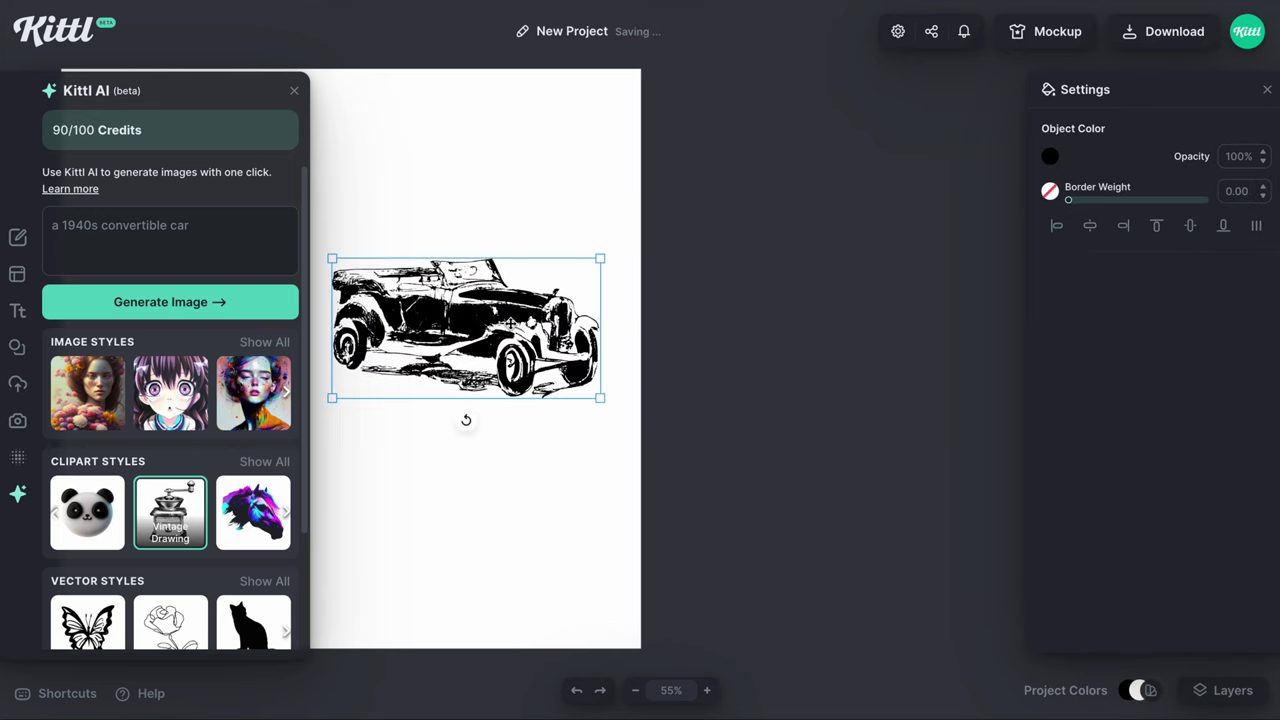
pyautogui.hscroll(-5, 517, 511)
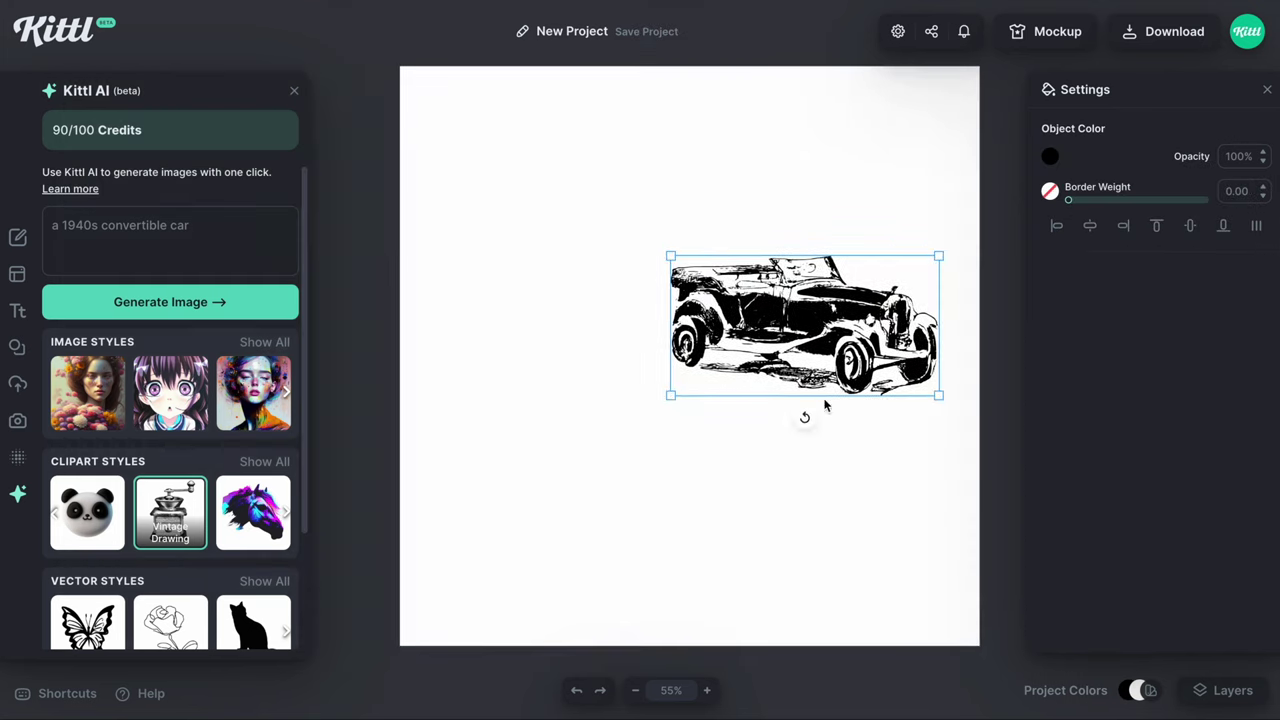
pyautogui.moveTo(809, 336); pyautogui.dragTo(688, 360)
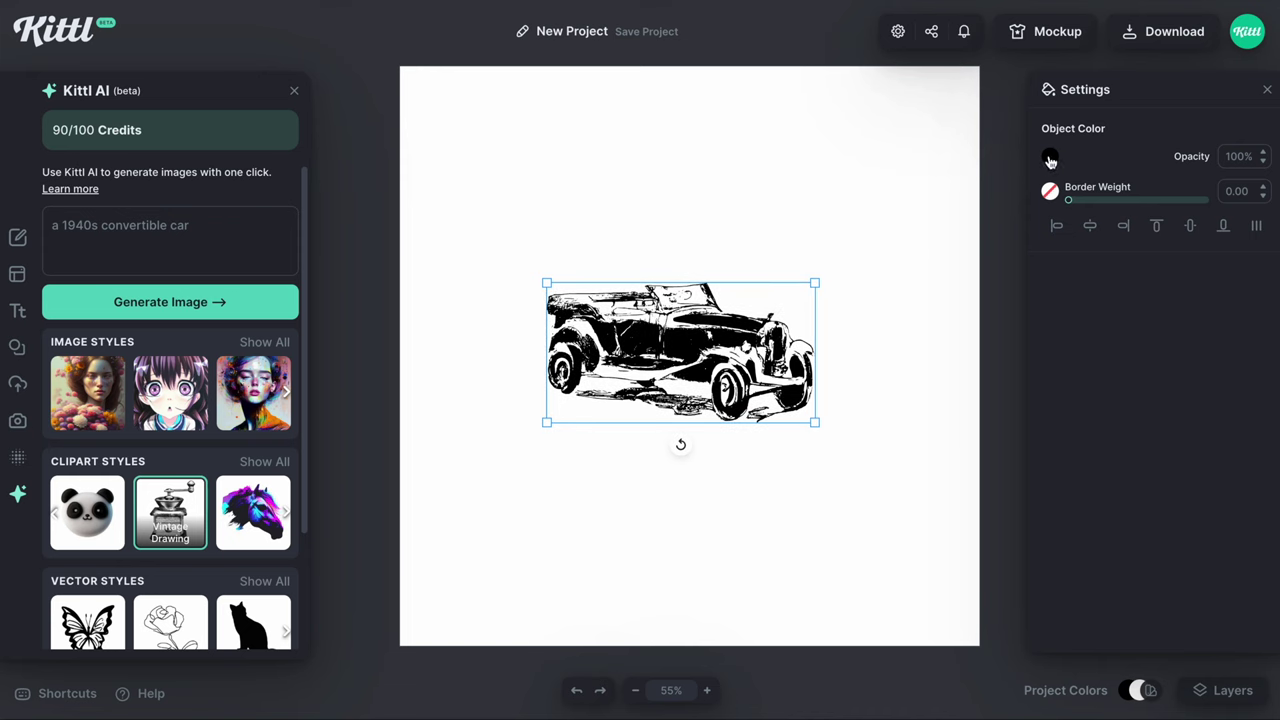
pyautogui.click(1049, 158)
# Recolour the vectorized car to slate blue 3e6688.
pyautogui.moveTo(1006, 214); pyautogui.dragTo(916, 265)
pyautogui.click(938, 371)
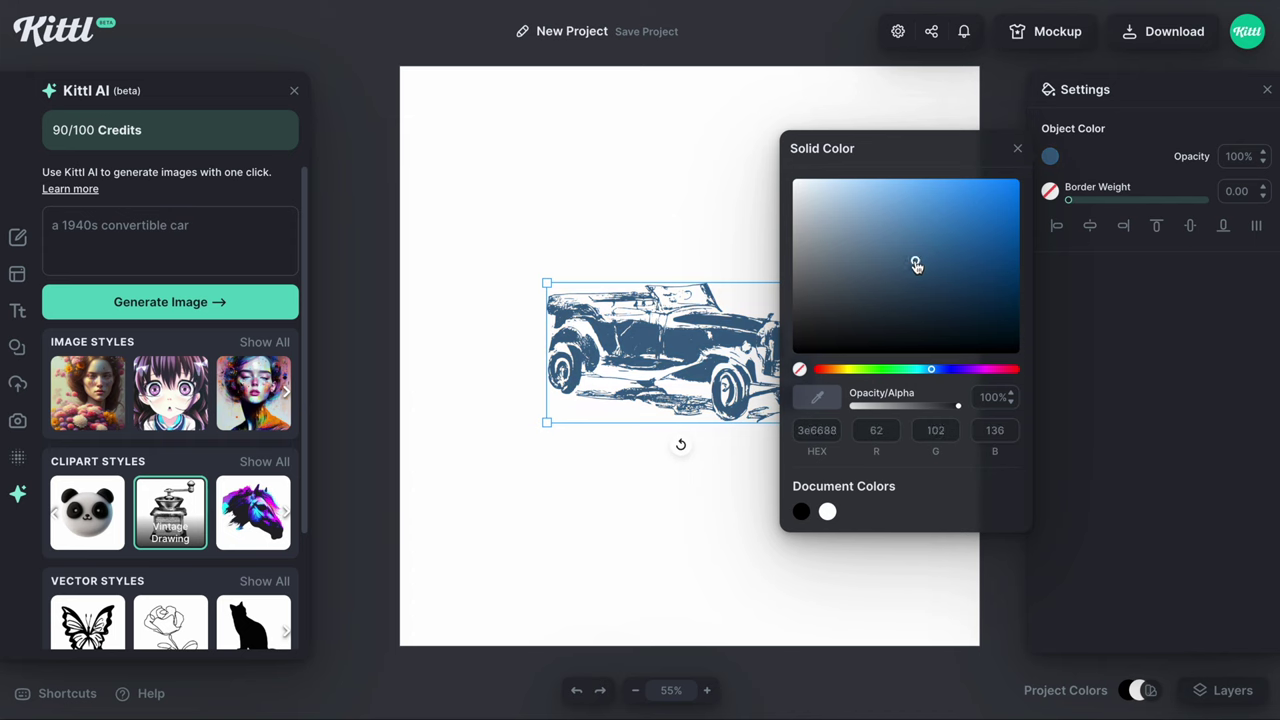
pyautogui.press('Escape')
# Resize the blue car slightly smaller in the artboard's upper-right corner.
pyautogui.click(716, 316)
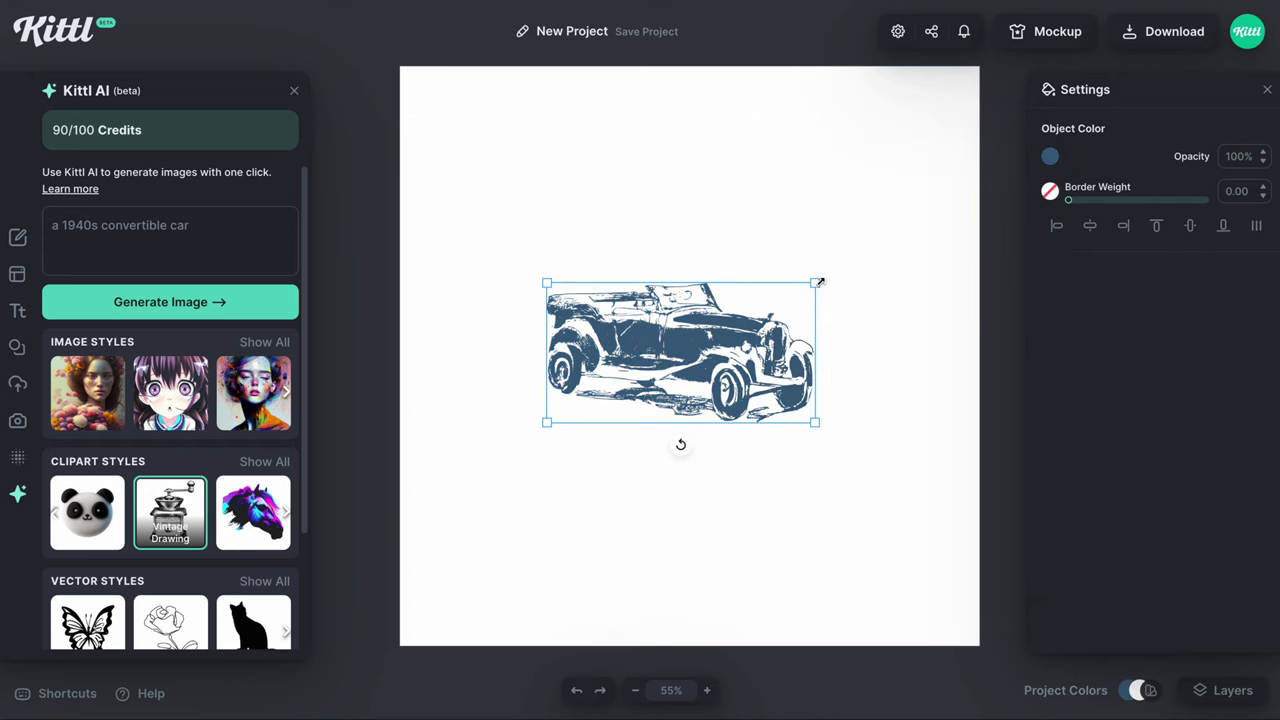
pyautogui.moveTo(818, 283); pyautogui.dragTo(884, 159)
pyautogui.moveTo(932, 113); pyautogui.dragTo(920, 118)
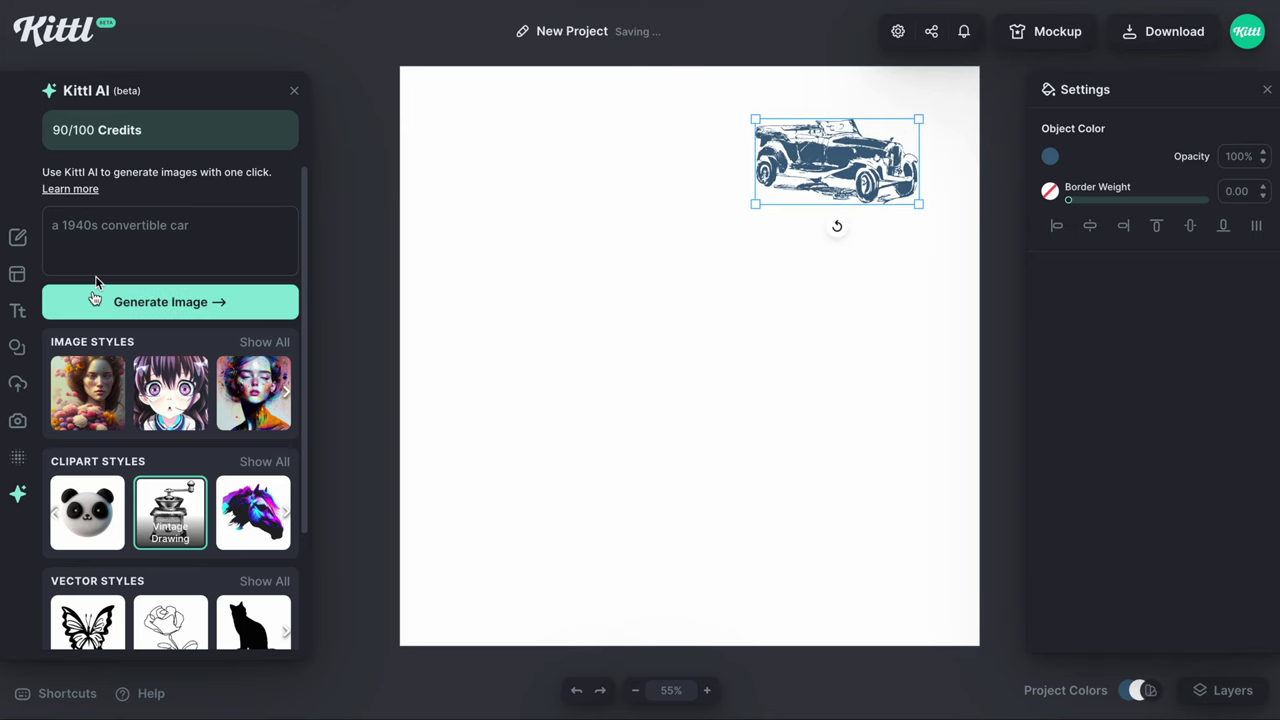
pyautogui.click(114, 234)
# Replace the prompt with 'an old coffee cup' and generate the Vintage Drawing image.
pyautogui.hotkey('ctrl', 'shift', 'Left')
pyautogui.hotkey('ctrl', 'shift', 'Left')
pyautogui.hotkey('ctrl', 'shift', 'Left')
pyautogui.hotkey('ctrl', 'shift', 'Left')
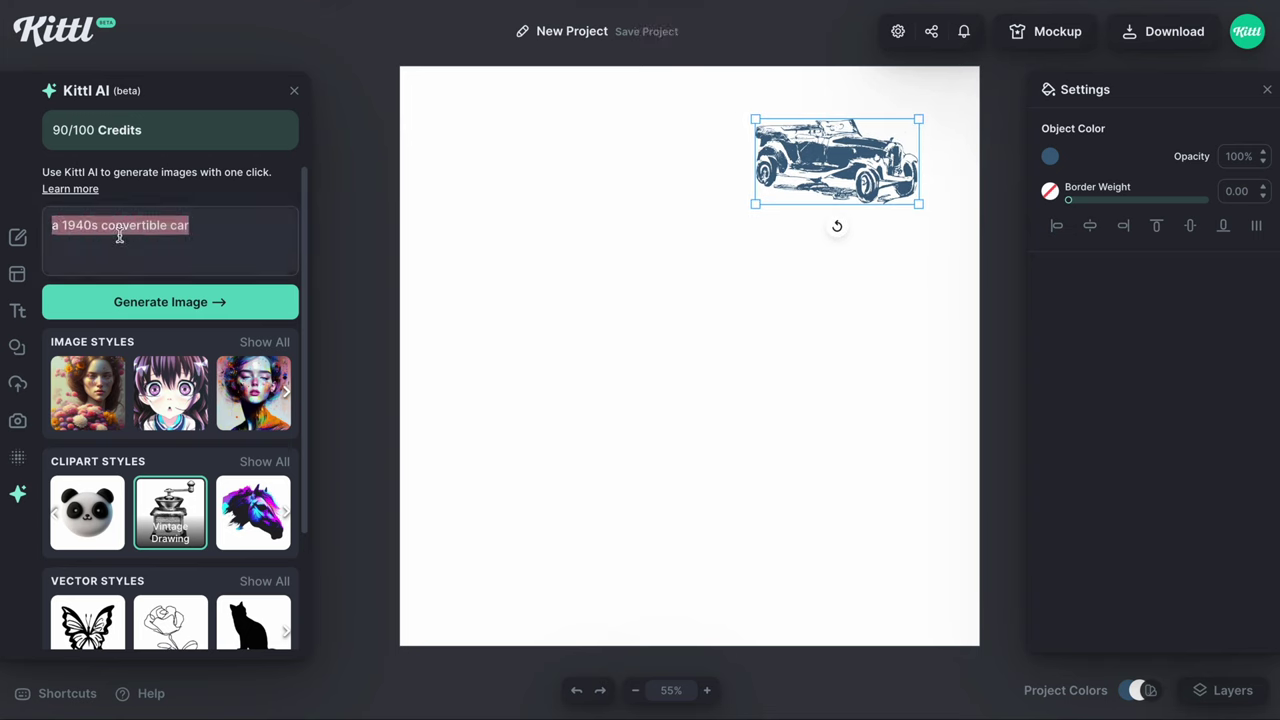
pyautogui.write('an old coffee cup')
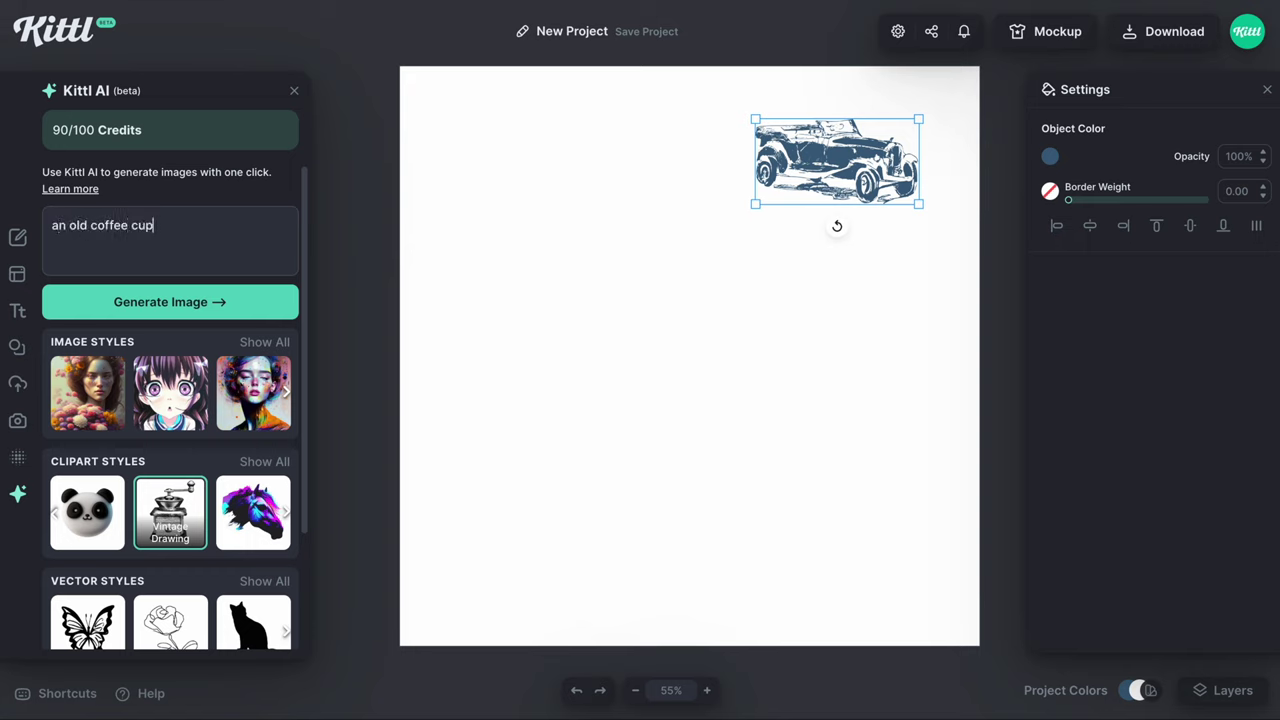
pyautogui.click(130, 301)
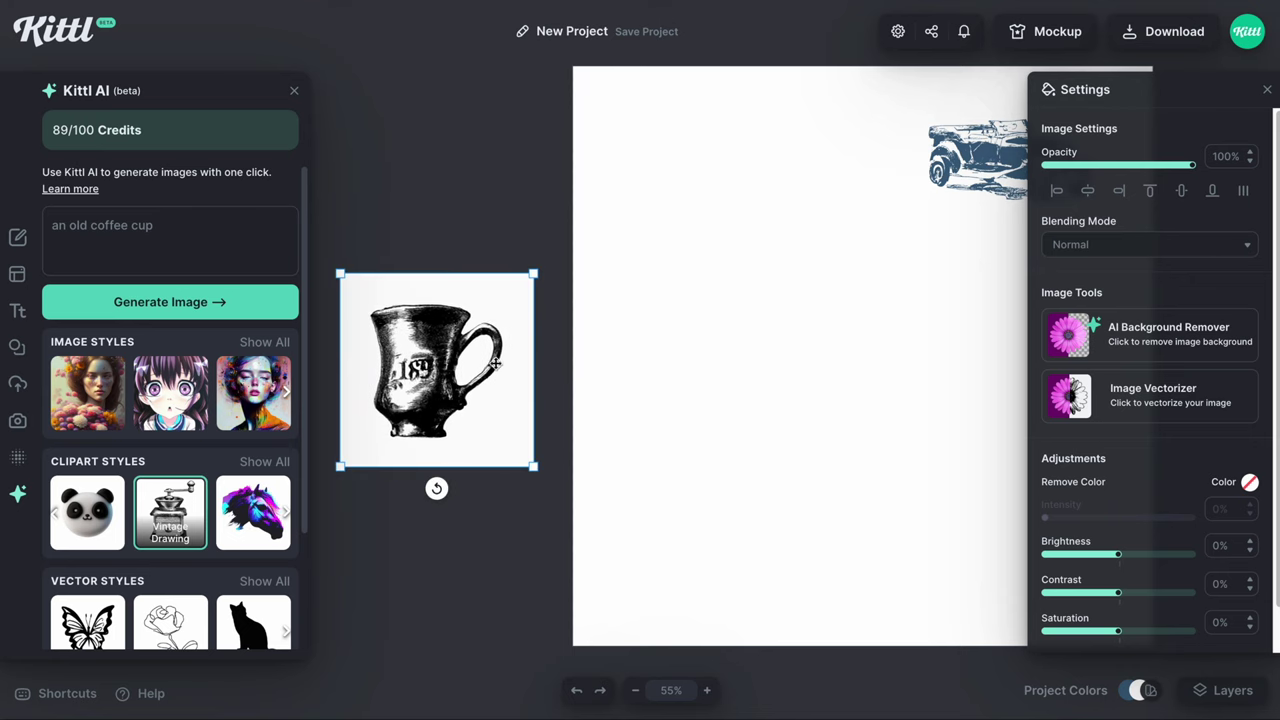
# Remove the cup's background, vectorize it, and drag the black cup onto the artboard.
pyautogui.click(1166, 345)
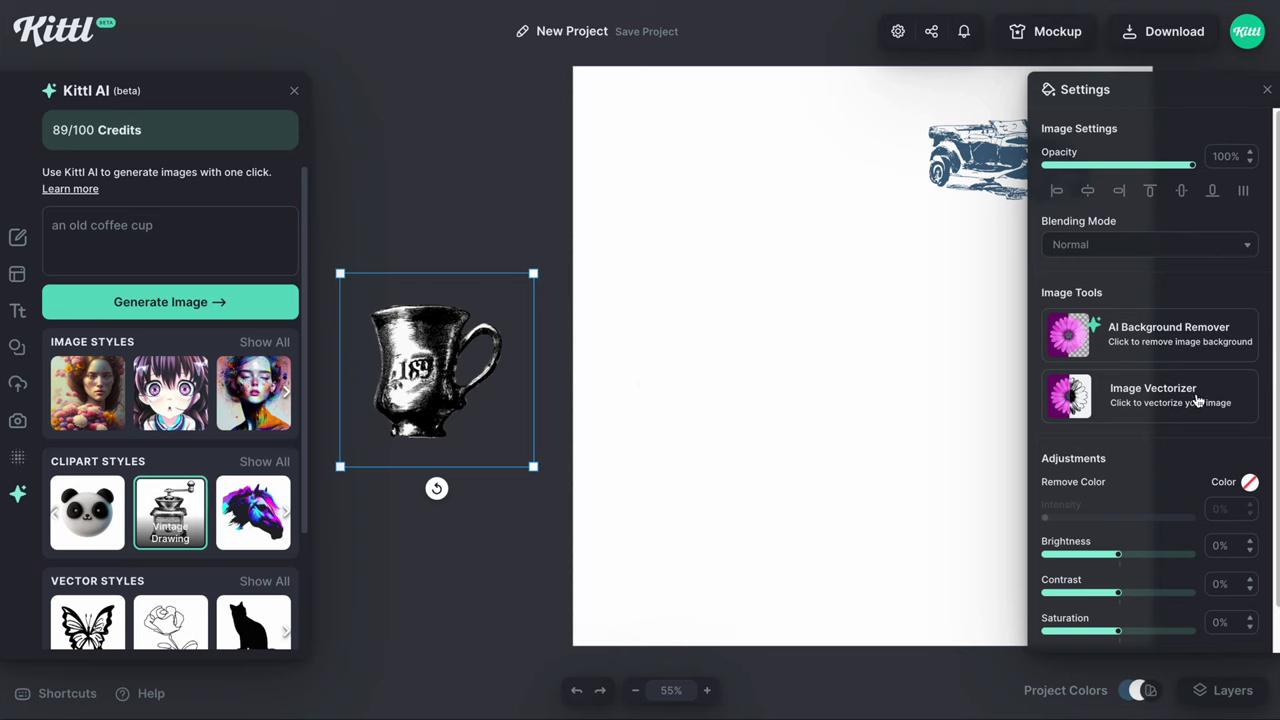
pyautogui.click(1161, 399)
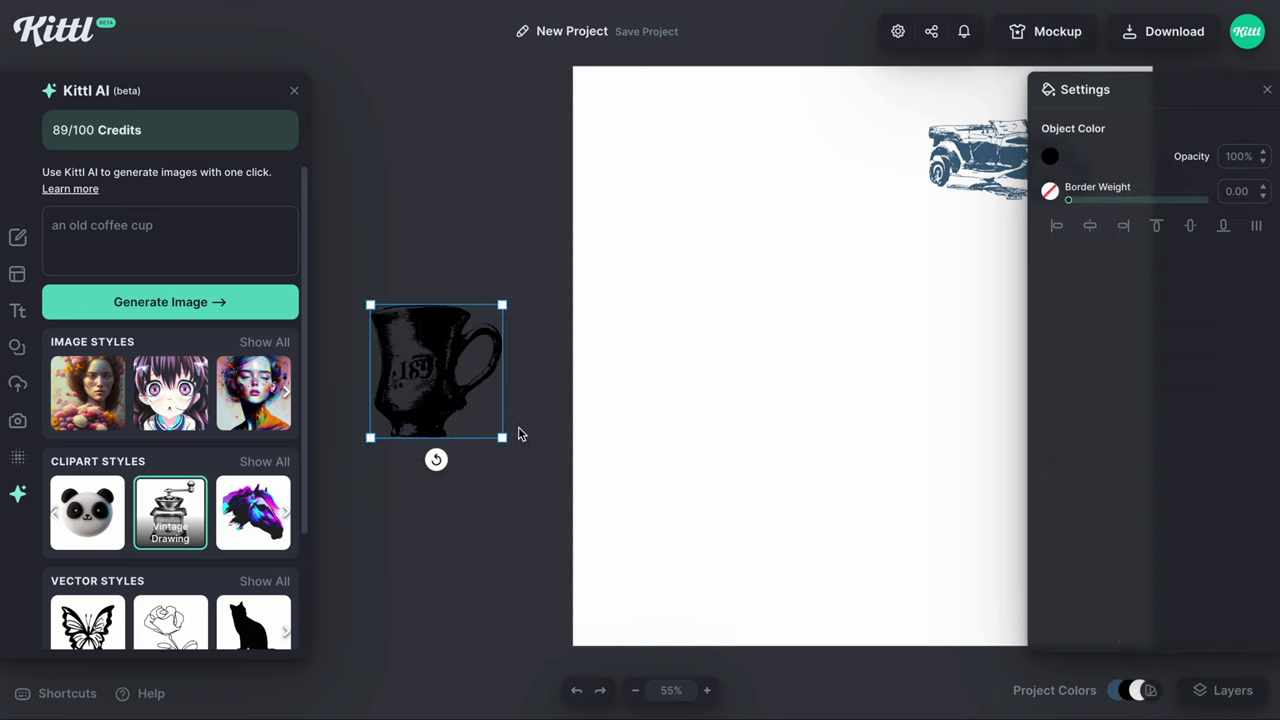
pyautogui.moveTo(414, 395); pyautogui.dragTo(699, 384)
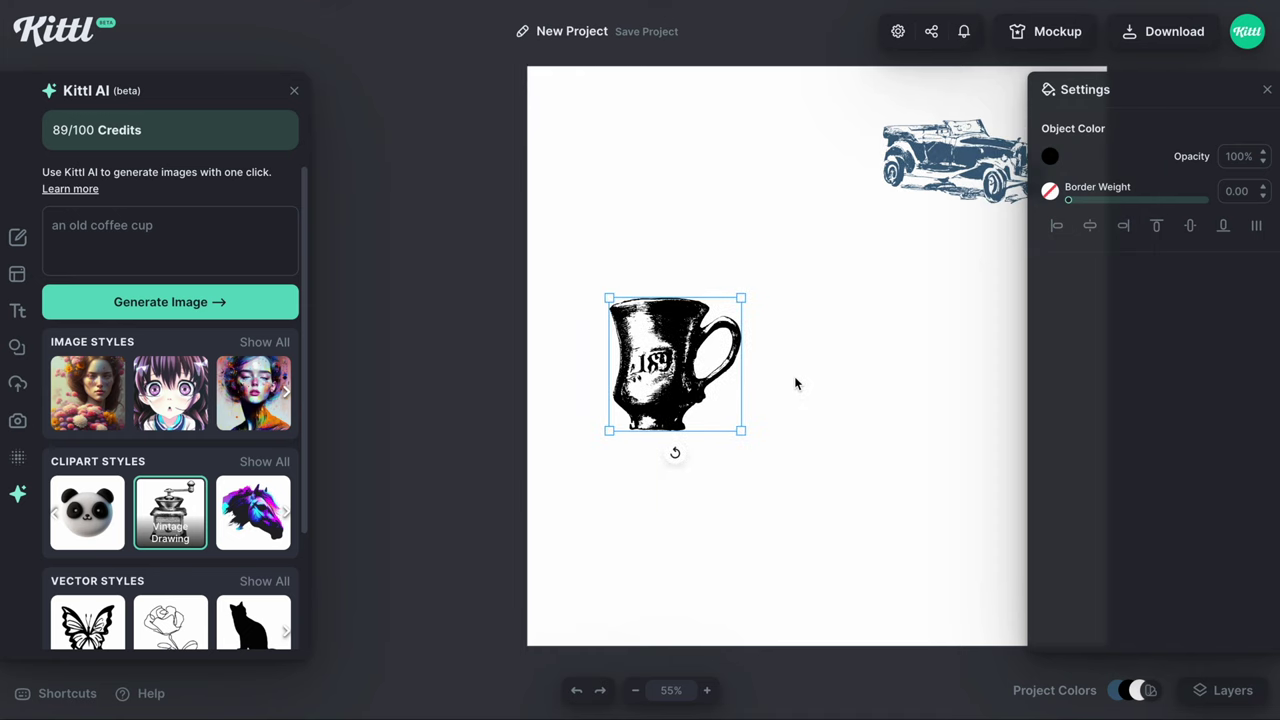
pyautogui.click(1052, 157)
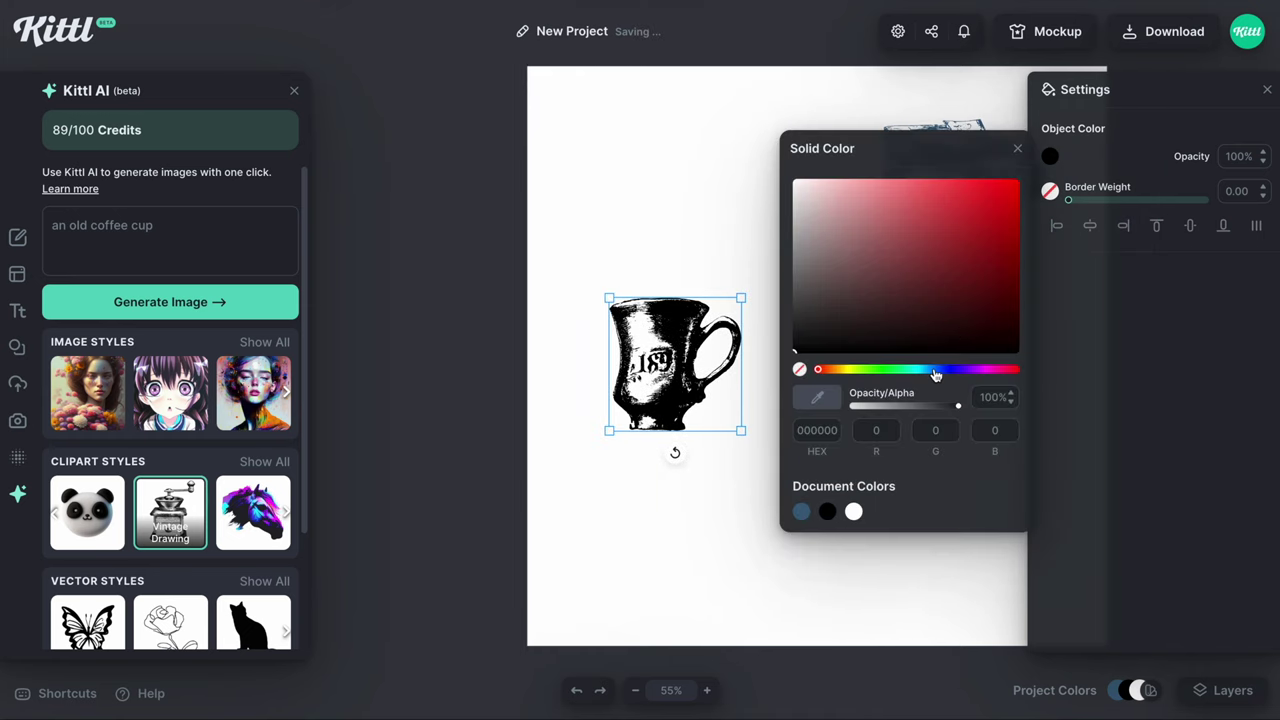
# Recolour the coffee cup dark purple 713868.
pyautogui.click(990, 373)
pyautogui.moveTo(986, 283); pyautogui.dragTo(906, 276)
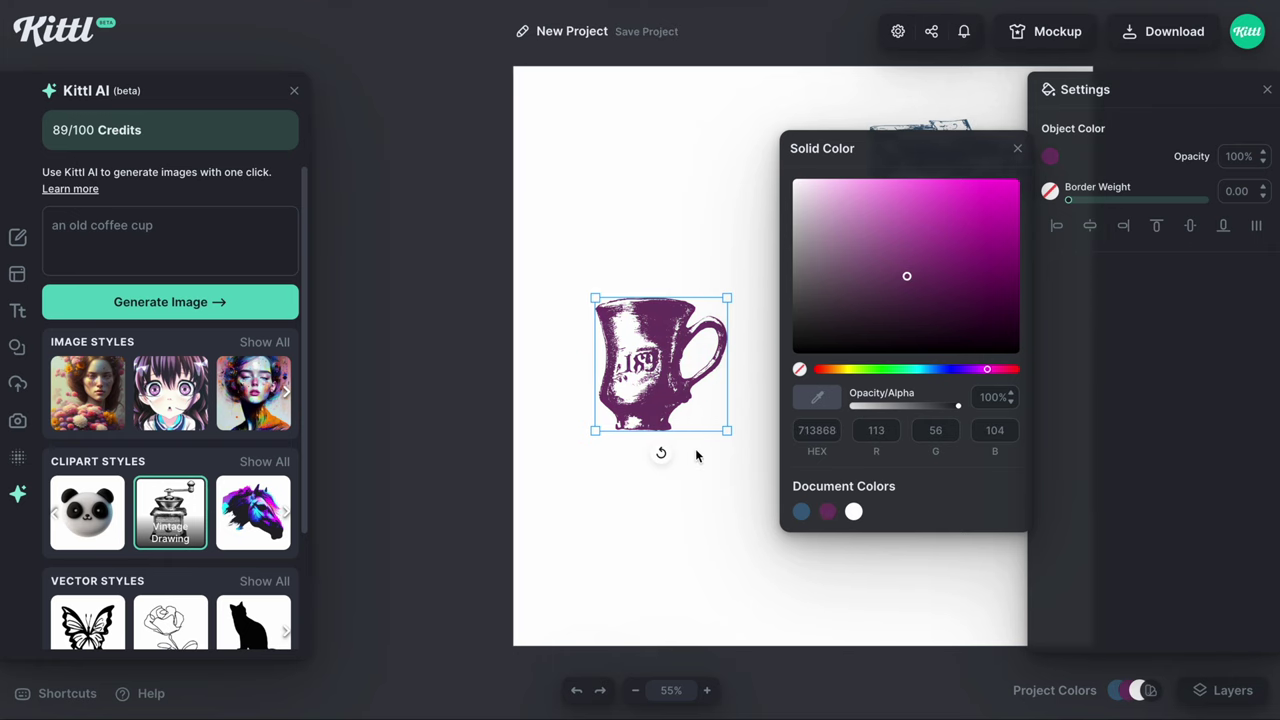
pyautogui.click(698, 484)
pyautogui.moveTo(754, 477); pyautogui.dragTo(663, 485)
# Shrink the purple cup, move it to the top beside the car, and nudge the car left.
pyautogui.click(527, 417)
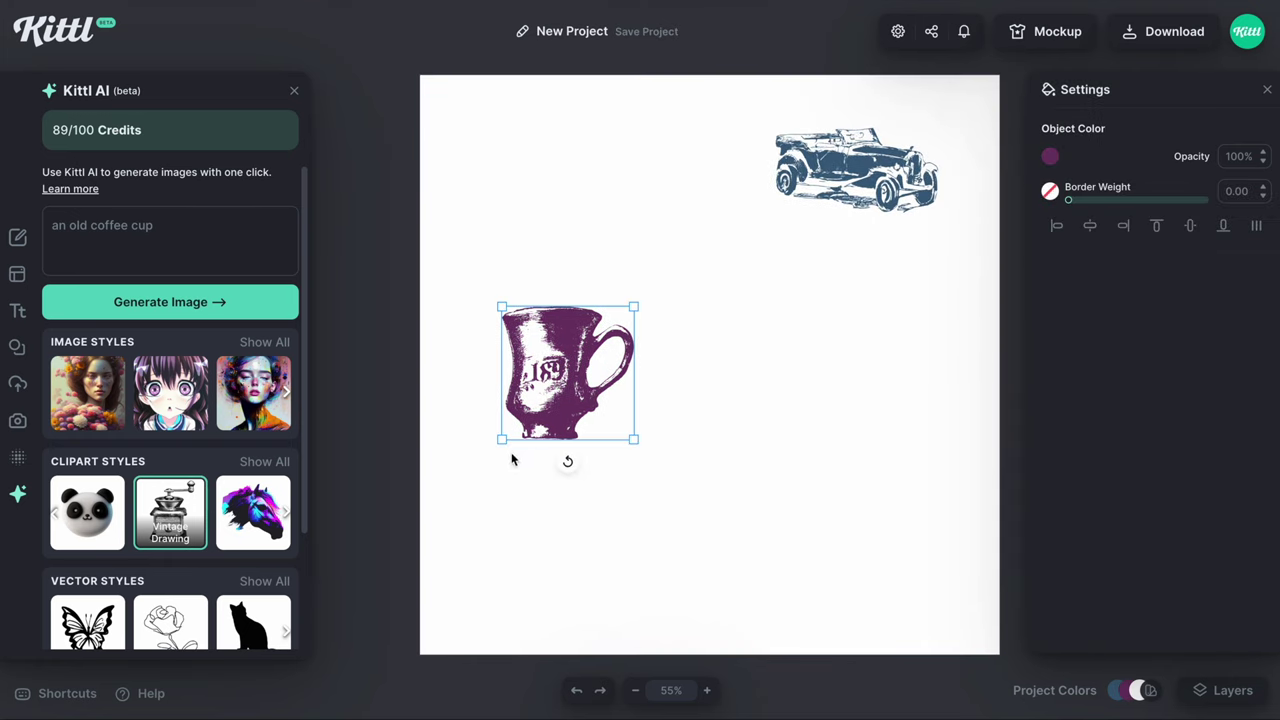
pyautogui.moveTo(507, 432); pyautogui.dragTo(530, 404)
pyautogui.moveTo(610, 370); pyautogui.dragTo(618, 190)
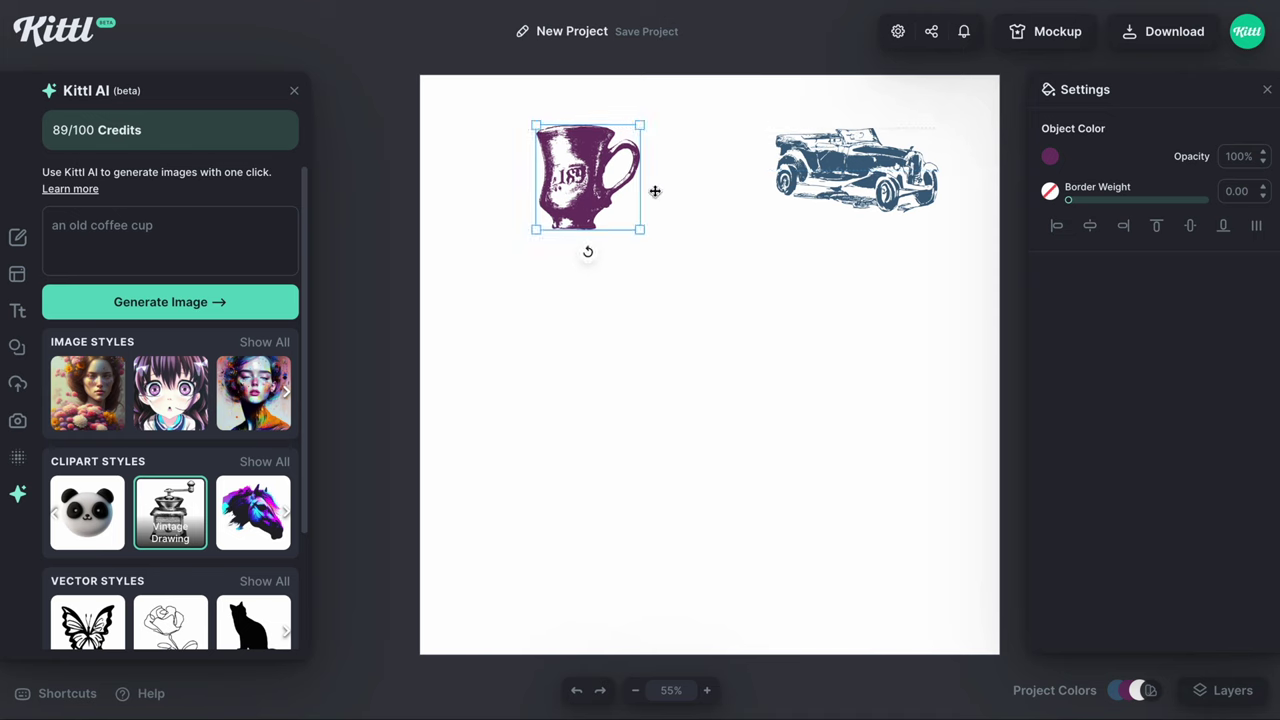
pyautogui.click(861, 180)
pyautogui.moveTo(861, 180); pyautogui.dragTo(818, 182)
pyautogui.click(866, 360)
pyautogui.moveTo(866, 360); pyautogui.dragTo(812, 338)
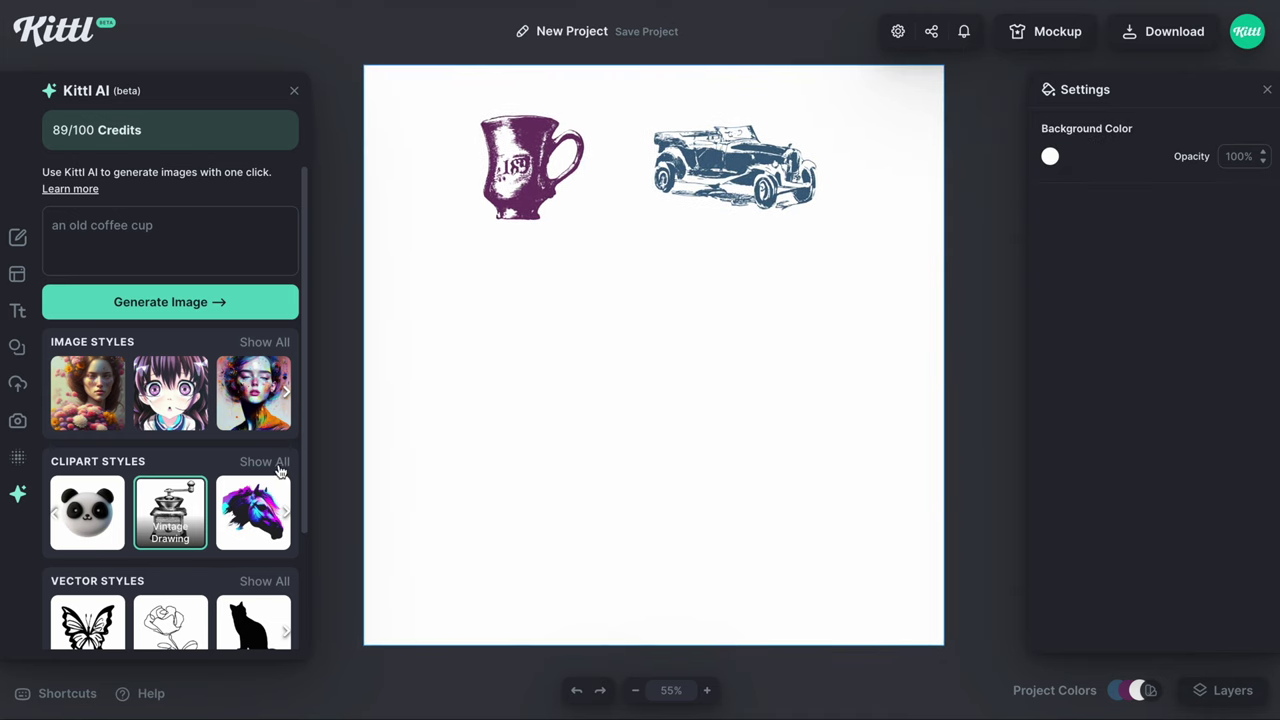
# Switch the clipart style to Kawaii Icon.
pyautogui.scroll(-3, 280, 470)
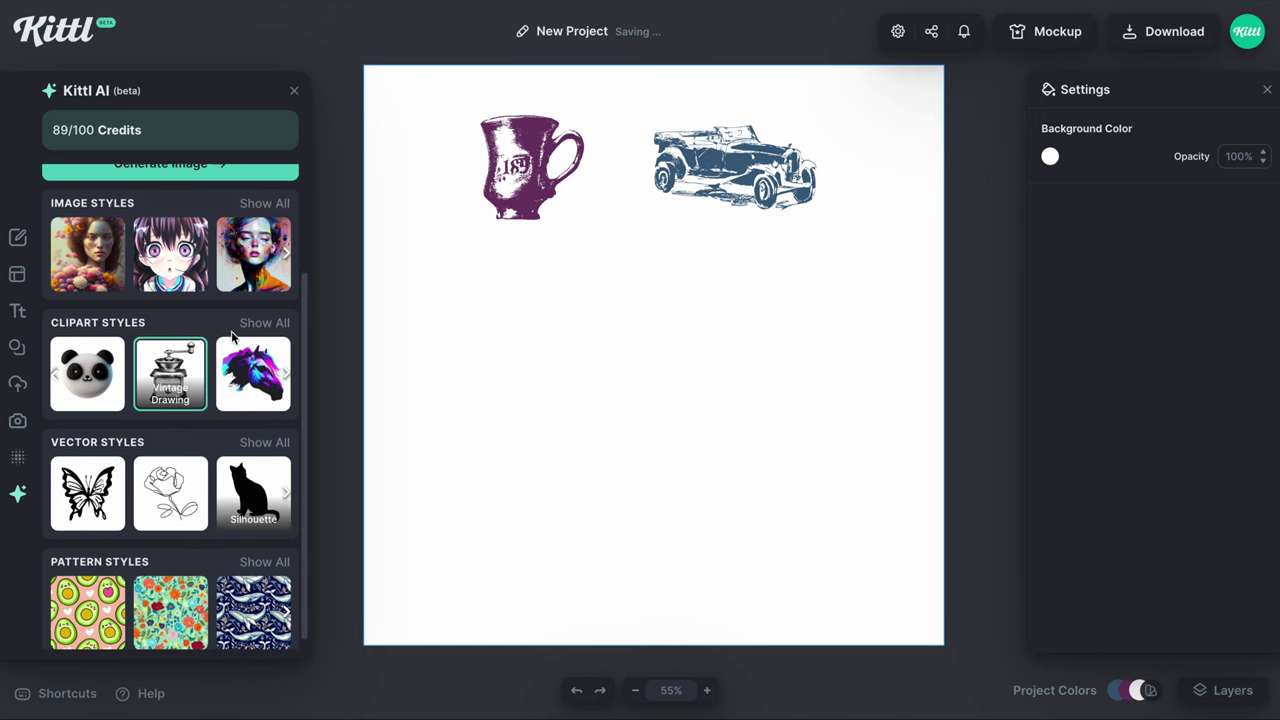
pyautogui.click(258, 322)
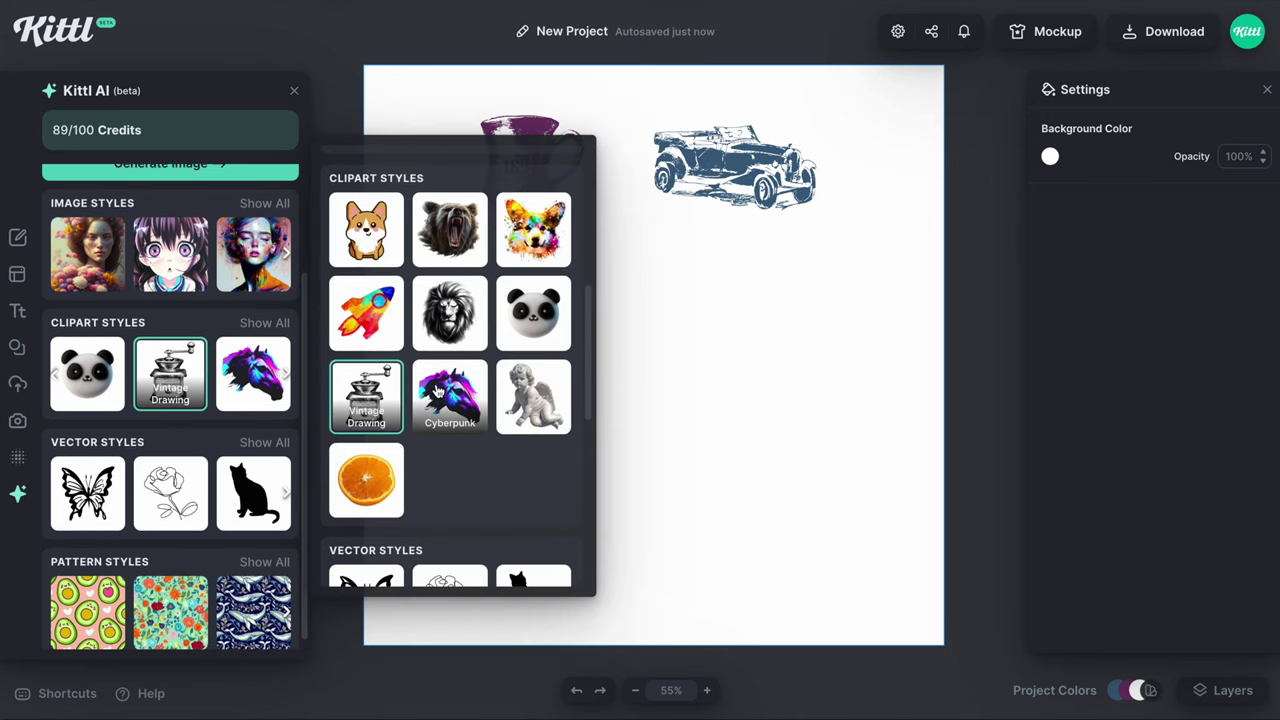
pyautogui.scroll(2, 437, 392)
pyautogui.click(366, 350)
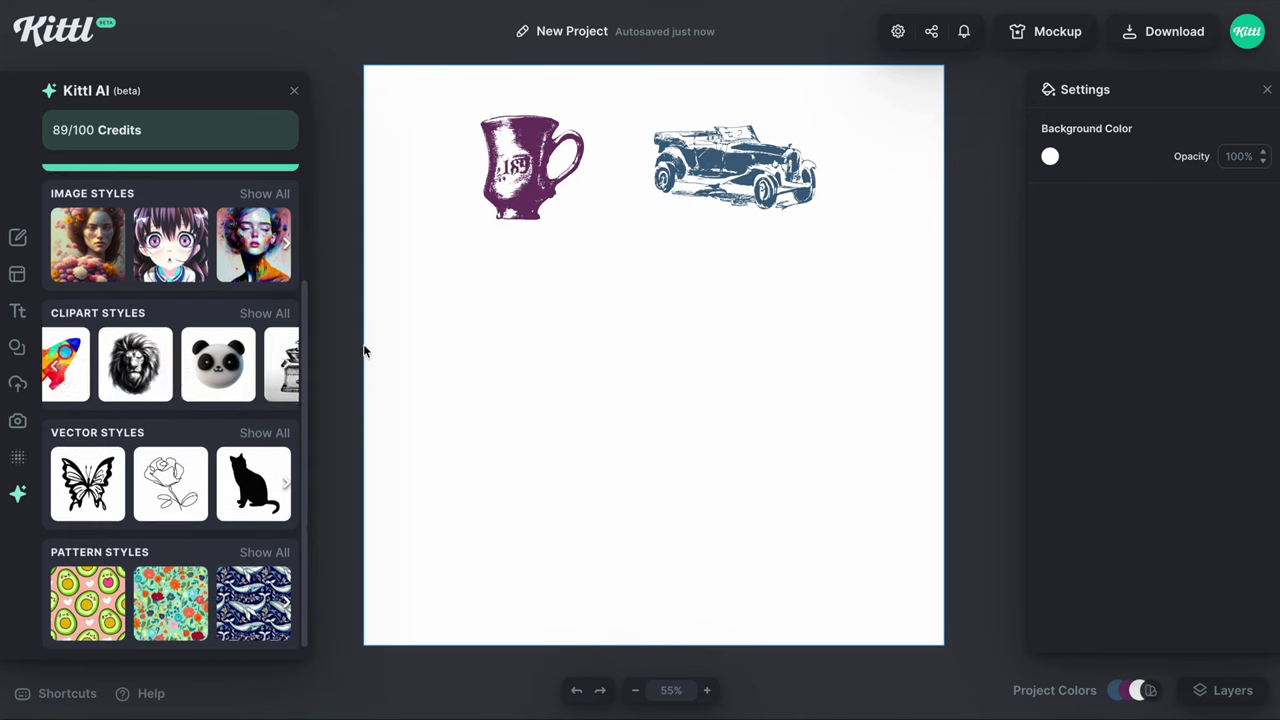
# Replace the prompt with 'a silhouette of a cute turtle' and generate the image.
pyautogui.tripleClick(130, 222)
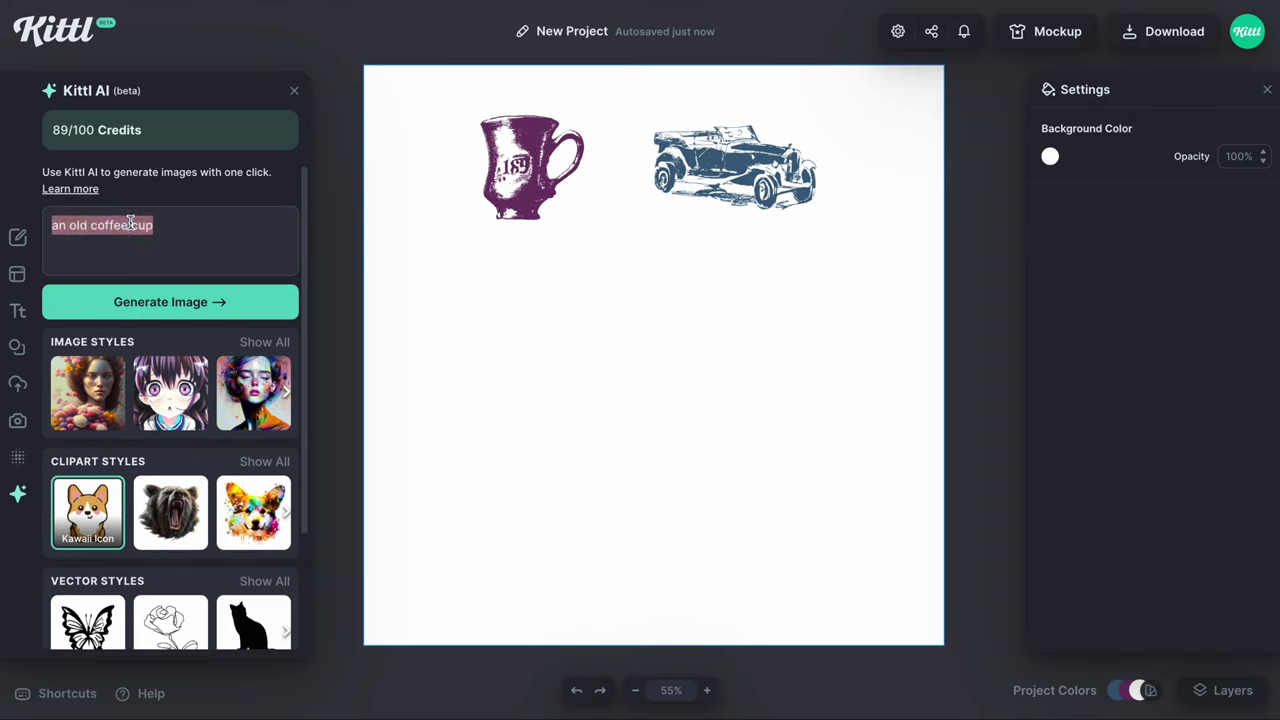
pyautogui.write('a silhouette of a cute turtle')
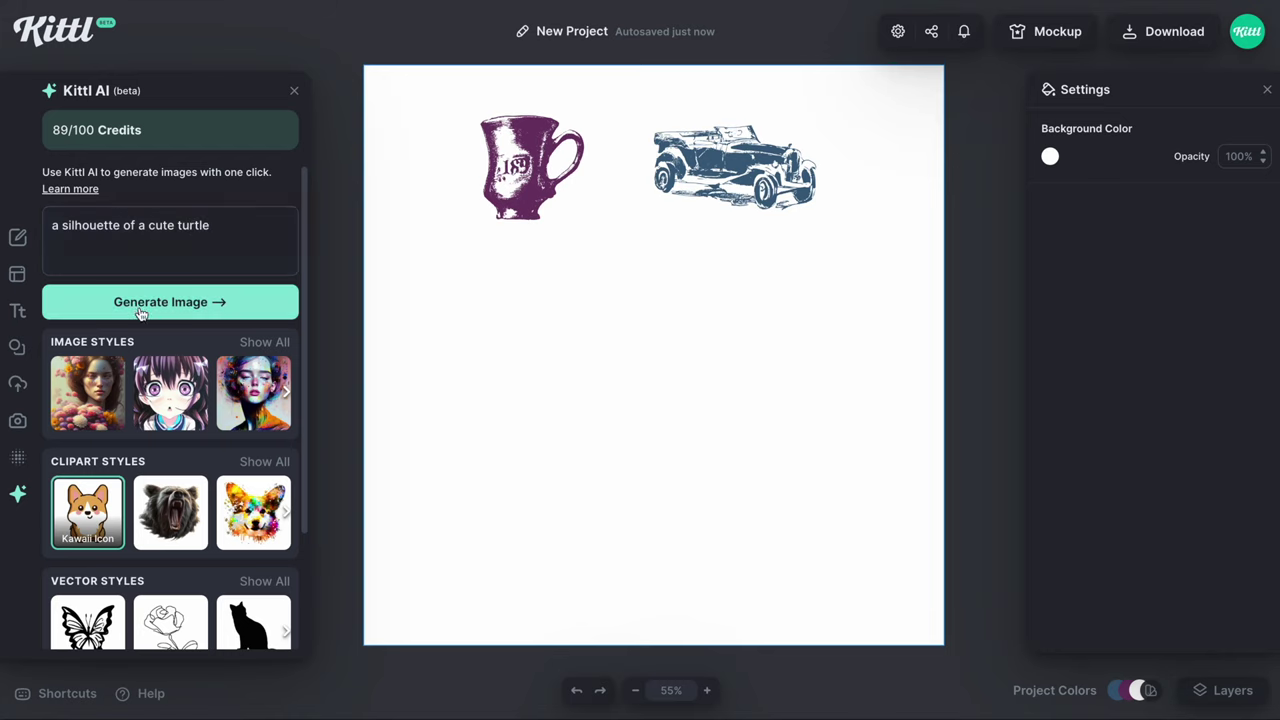
pyautogui.click(125, 303)
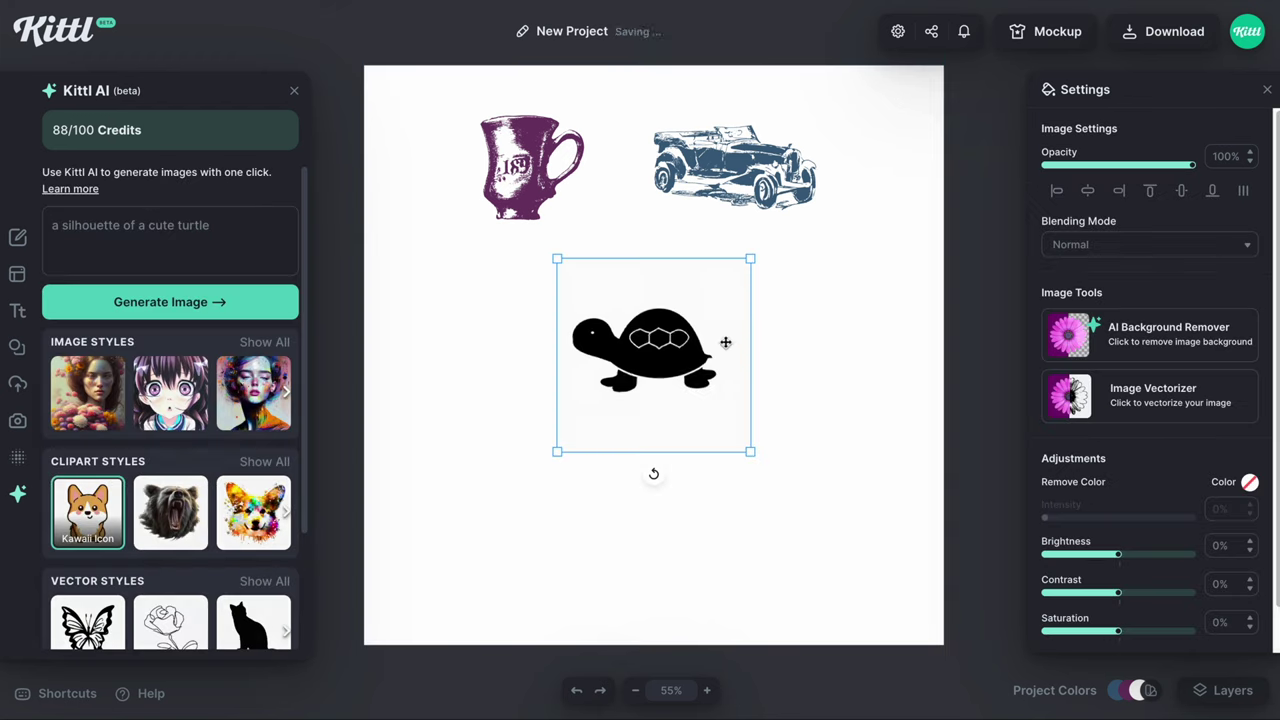
# Move the new turtle image off the artboard, remove its background and vectorize it.
pyautogui.moveTo(635, 356); pyautogui.dragTo(393, 372)
pyautogui.hscroll(-5, 512, 393)
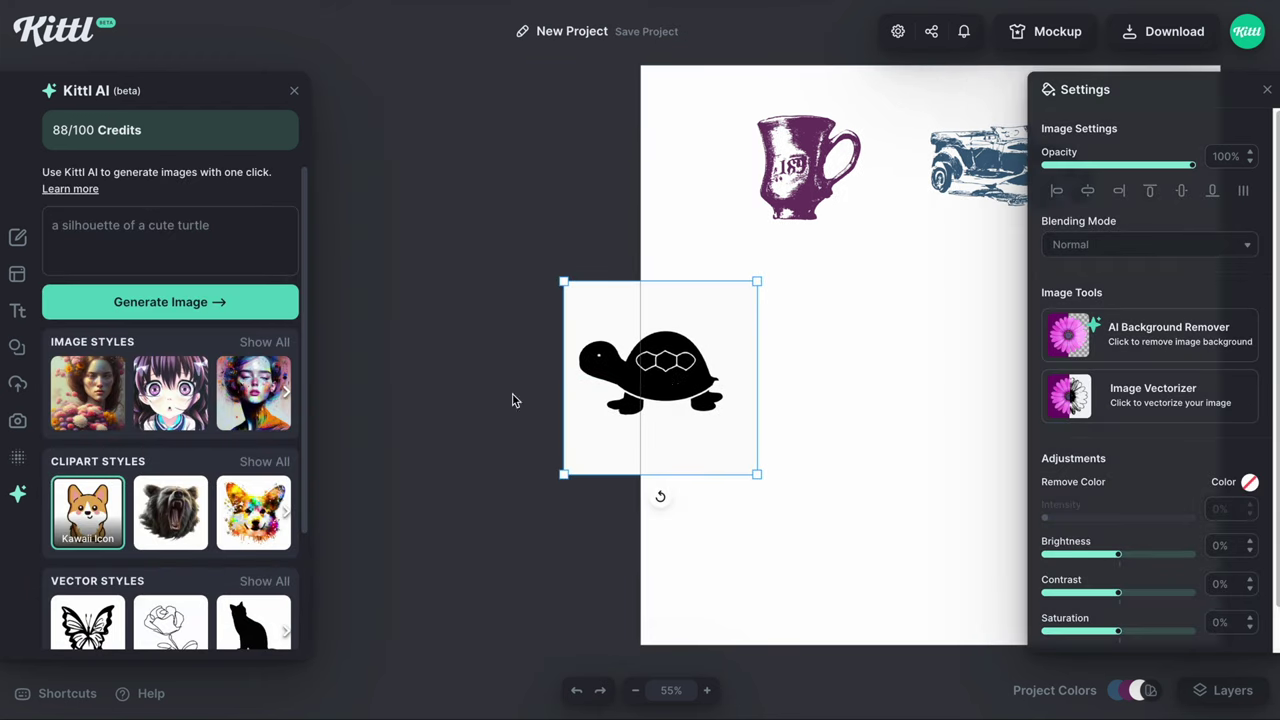
pyautogui.moveTo(646, 334); pyautogui.dragTo(463, 332)
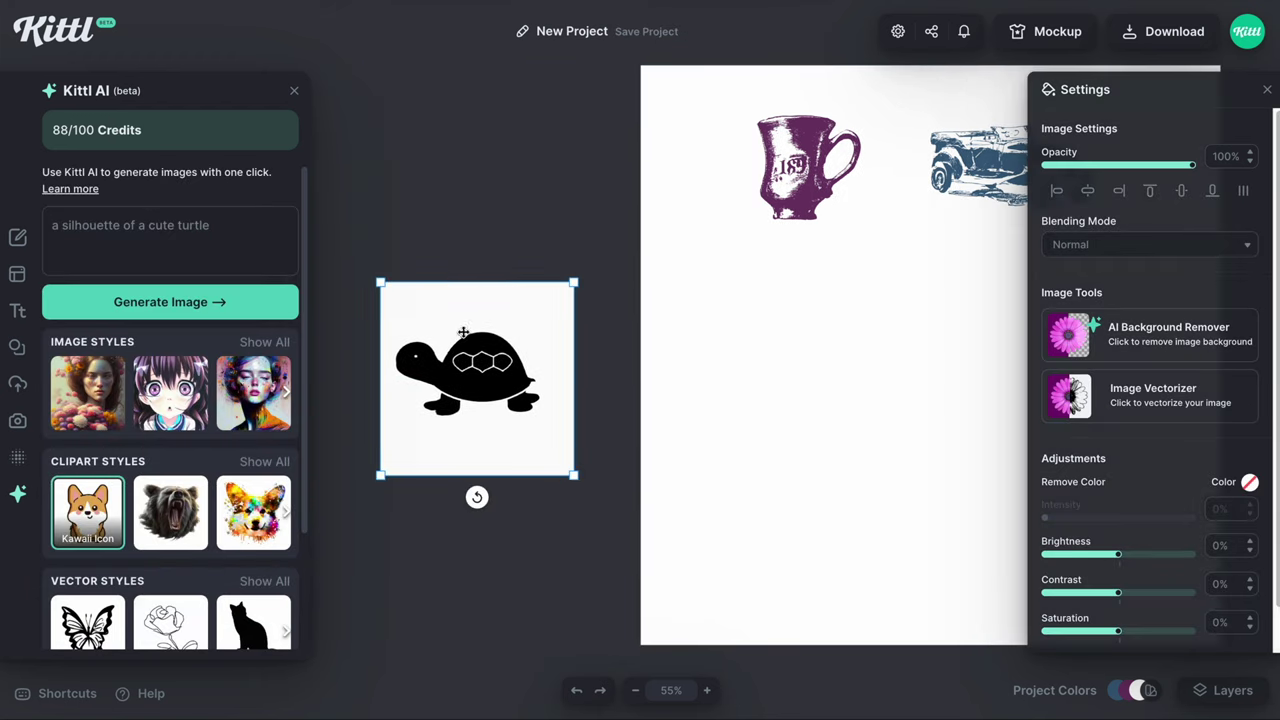
pyautogui.click(1145, 340)
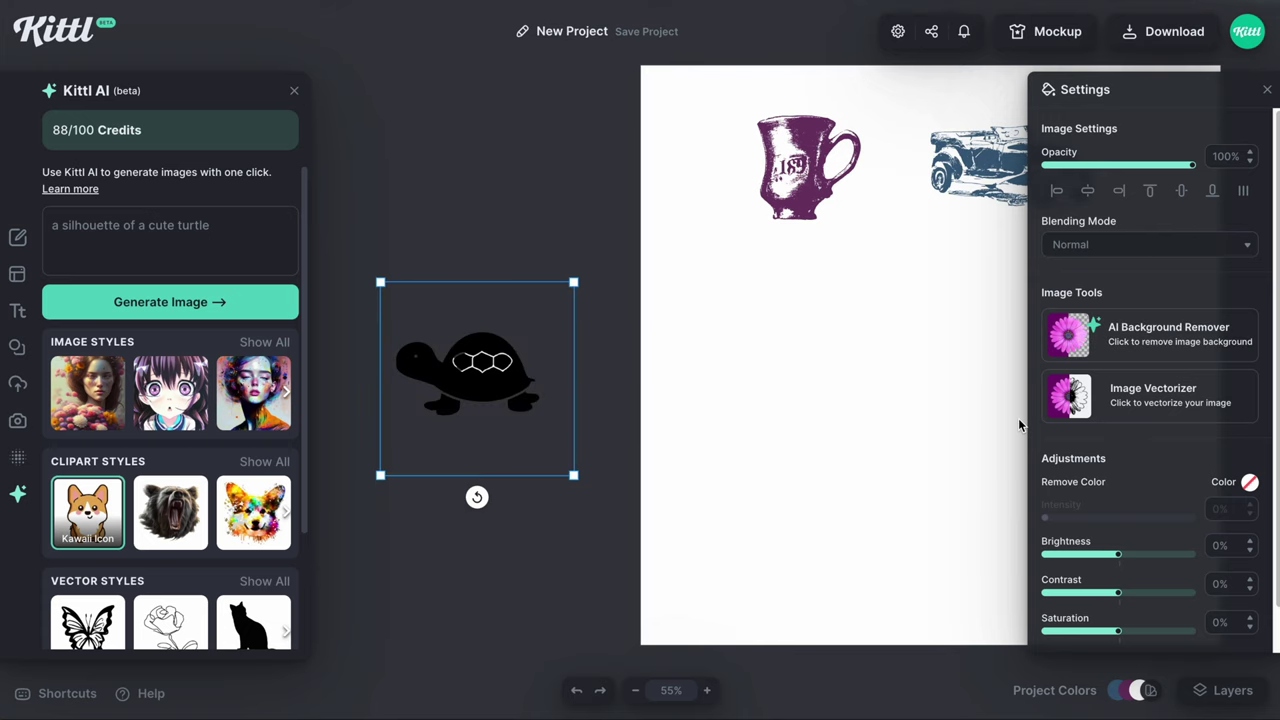
pyautogui.click(1160, 402)
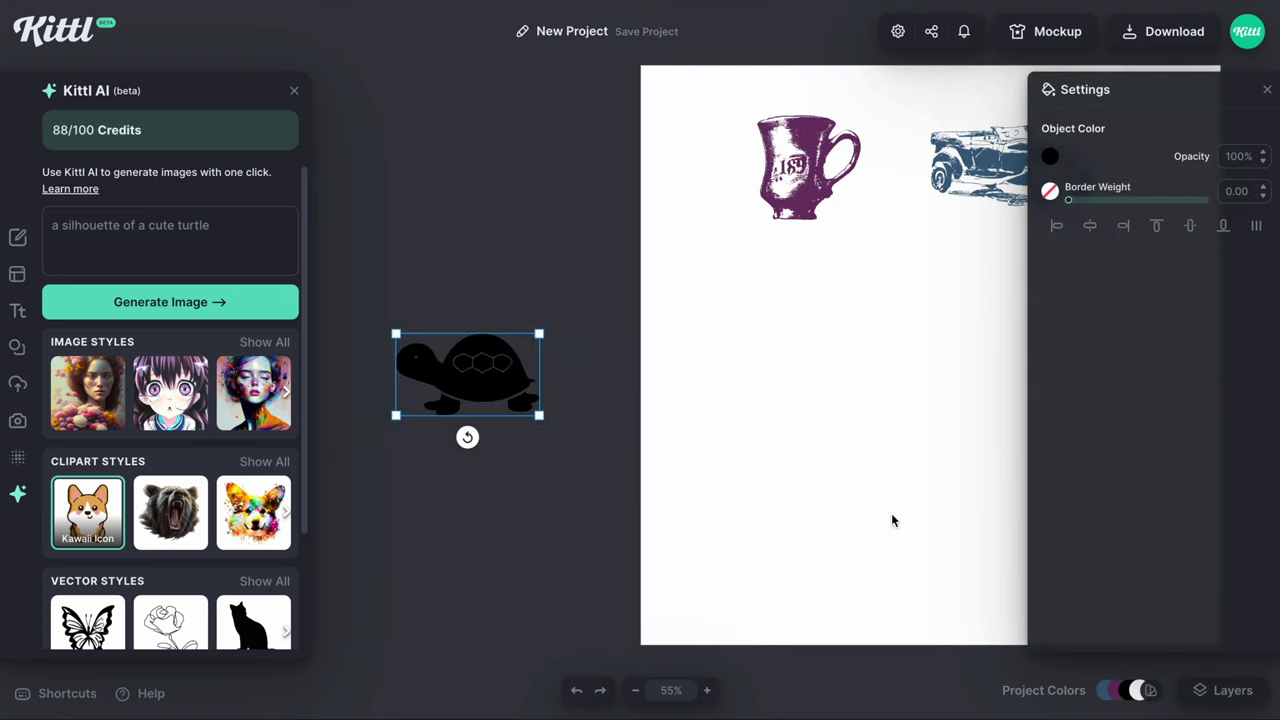
# Place the turtle under the cup and set its Object Color to dark green 225f13.
pyautogui.moveTo(479, 382); pyautogui.dragTo(886, 371)
pyautogui.click(1047, 160)
pyautogui.click(969, 298)
pyautogui.click(974, 289)
pyautogui.click(980, 281)
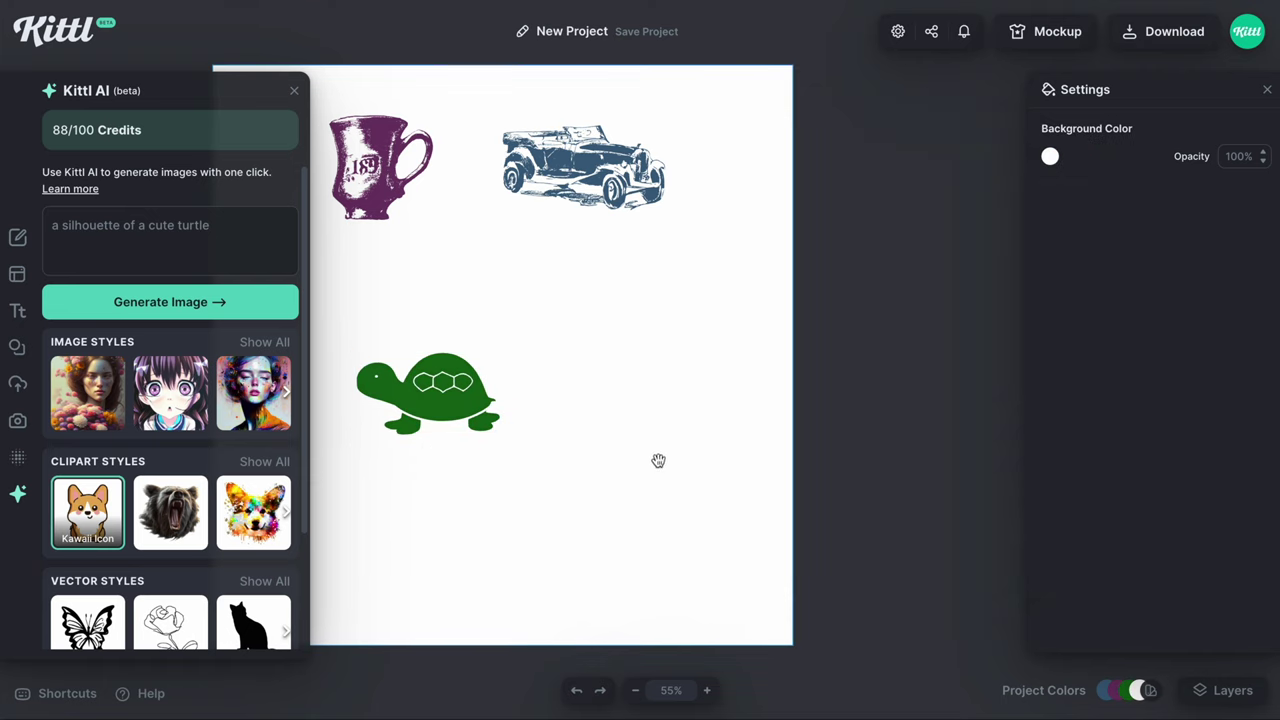
pyautogui.moveTo(658, 460); pyautogui.dragTo(801, 466)
# Arrange the mug, car and turtle in a row across the top, turtle on the right.
pyautogui.moveTo(603, 419); pyautogui.dragTo(746, 331)
pyautogui.moveTo(560, 193); pyautogui.dragTo(460, 190)
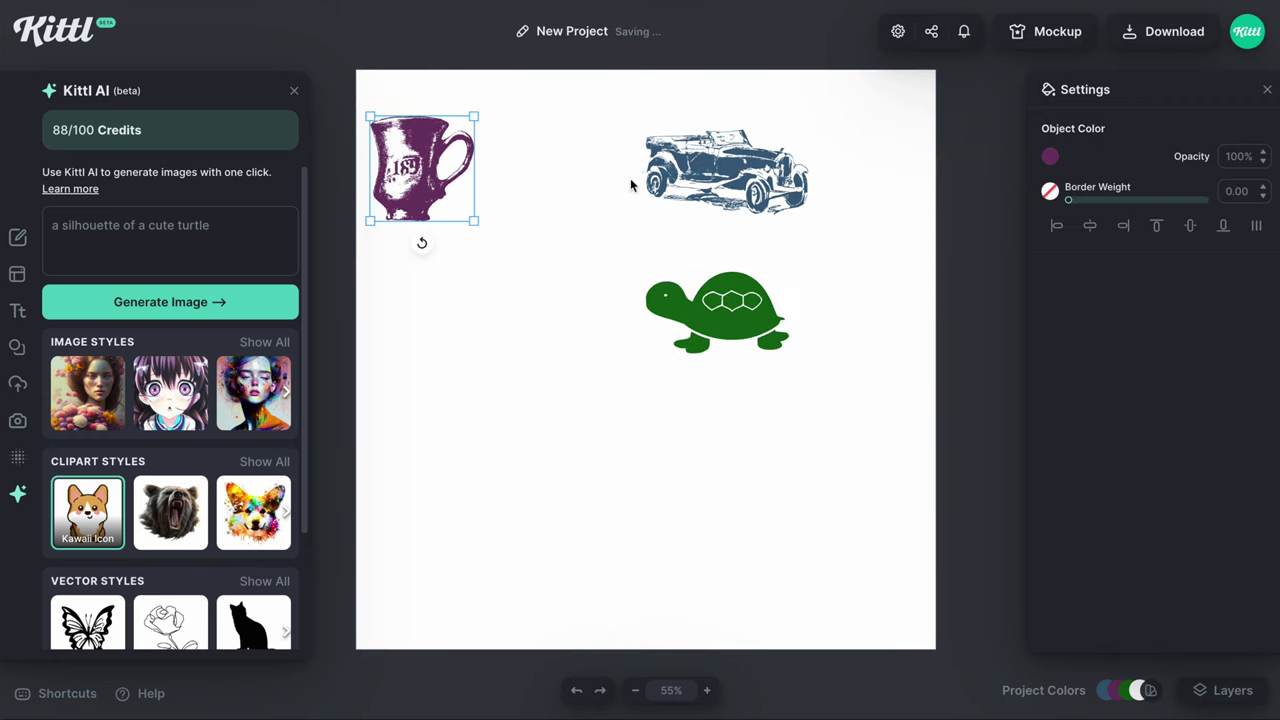
pyautogui.moveTo(697, 175); pyautogui.dragTo(574, 185)
pyautogui.moveTo(730, 320); pyautogui.dragTo(850, 207)
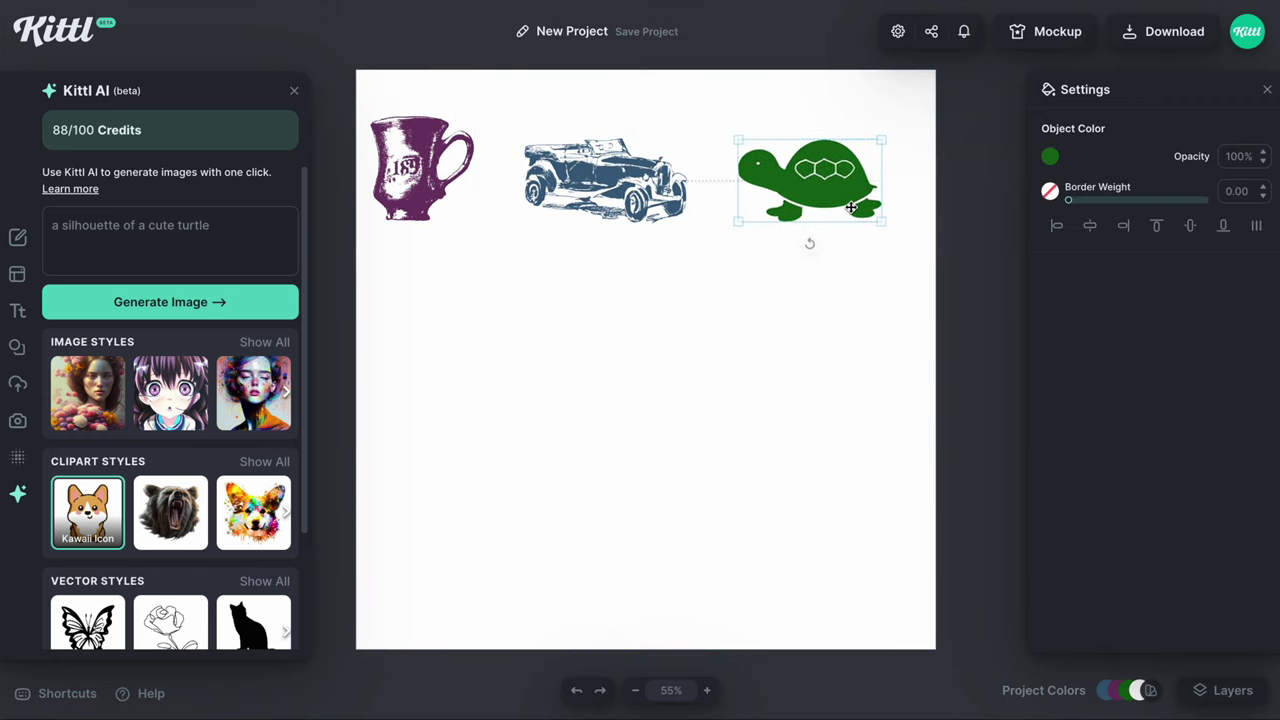
pyautogui.moveTo(662, 202); pyautogui.dragTo(656, 262)
pyautogui.click(727, 303)
# Rescale the turtle slightly and nudge the mug right to even out the row.
pyautogui.click(660, 210)
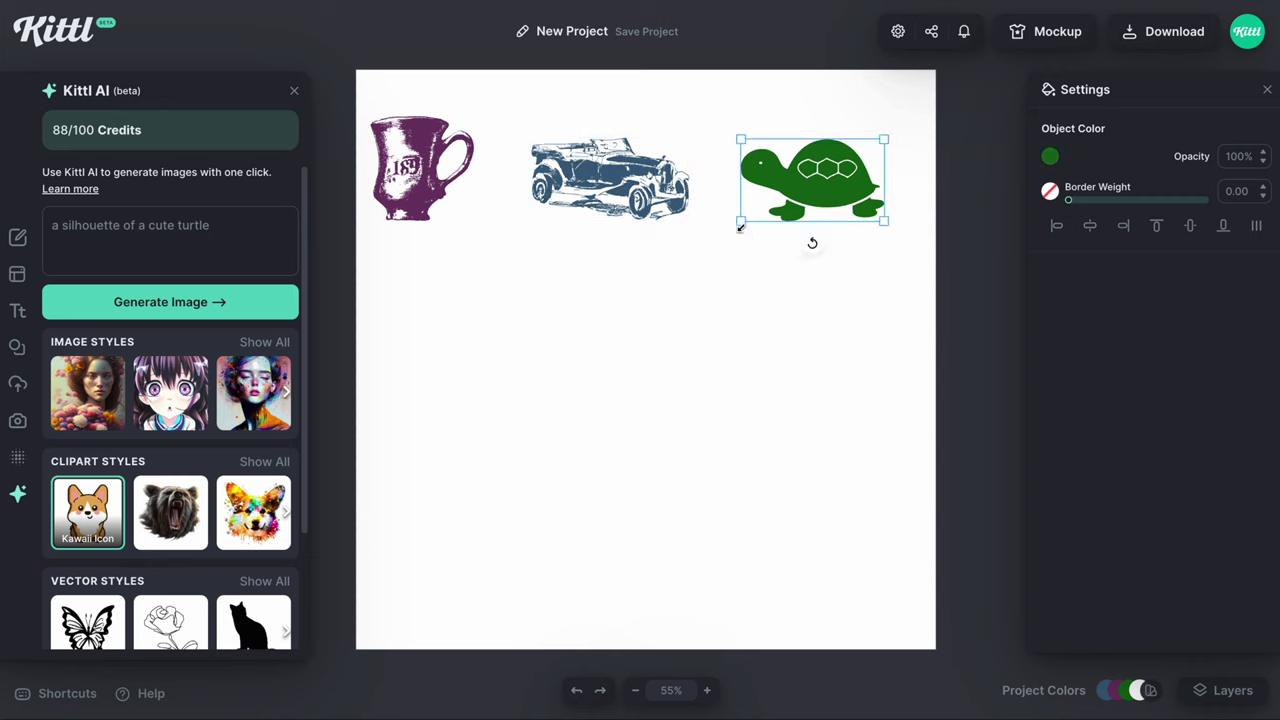
pyautogui.moveTo(740, 227); pyautogui.dragTo(799, 276)
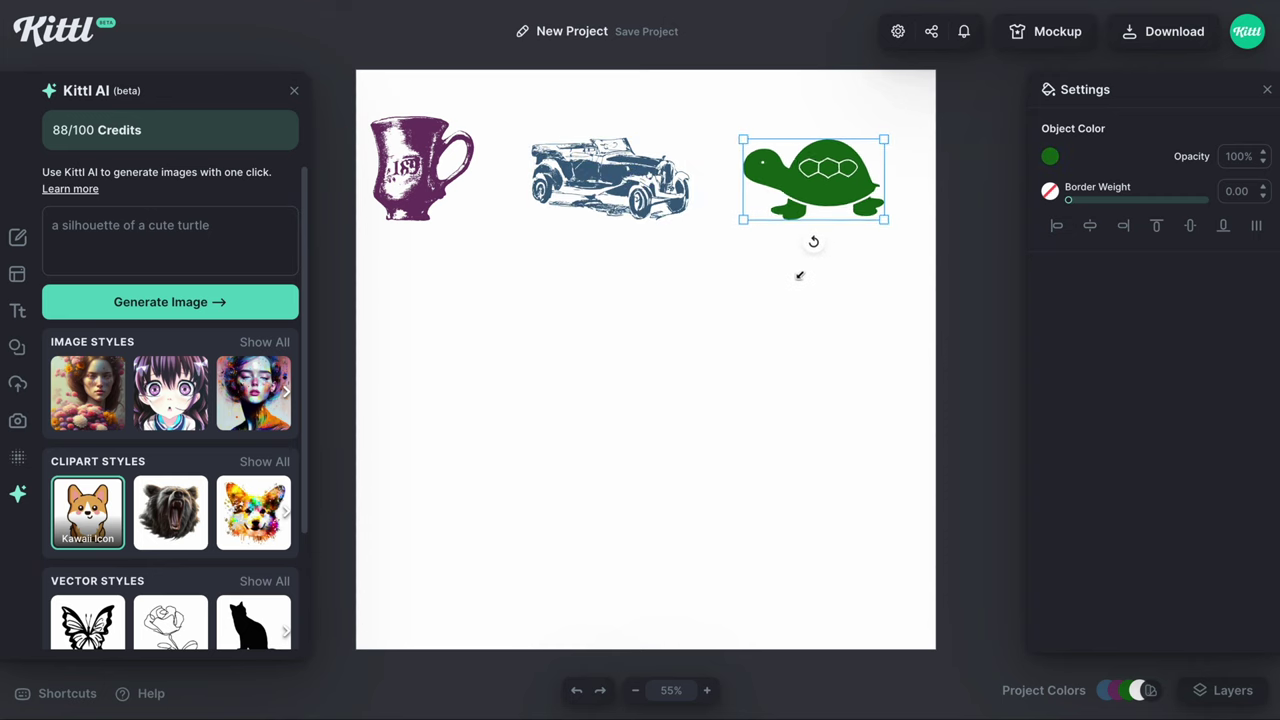
pyautogui.moveTo(465, 220); pyautogui.dragTo(485, 220)
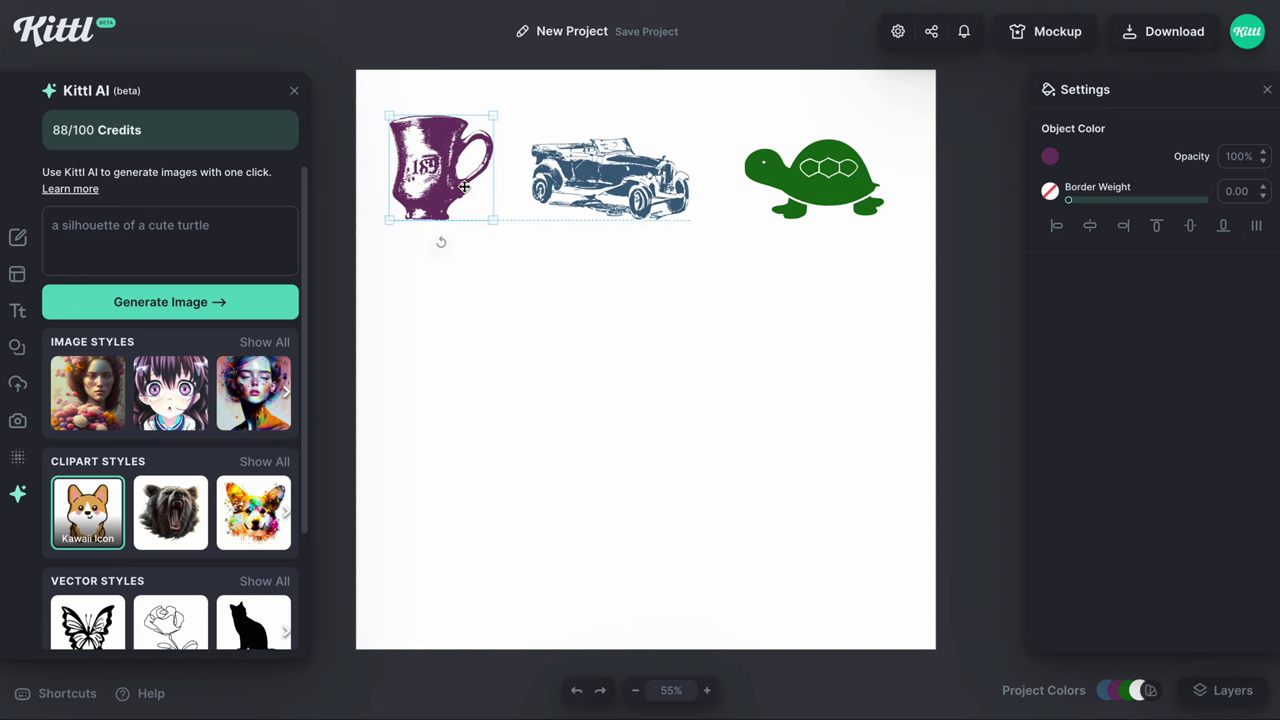
pyautogui.click(632, 342)
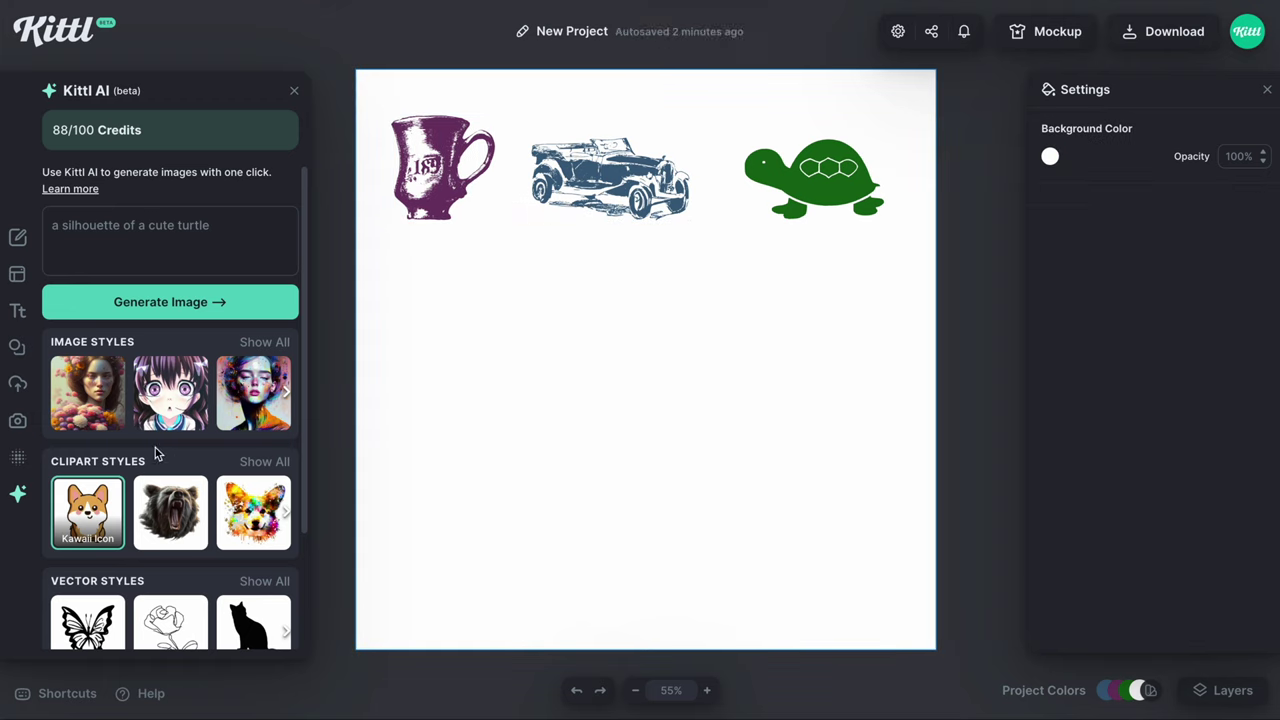
# Add the sleeping-cat image from Uploads to the artboard below the clipart row.
pyautogui.click(16, 384)
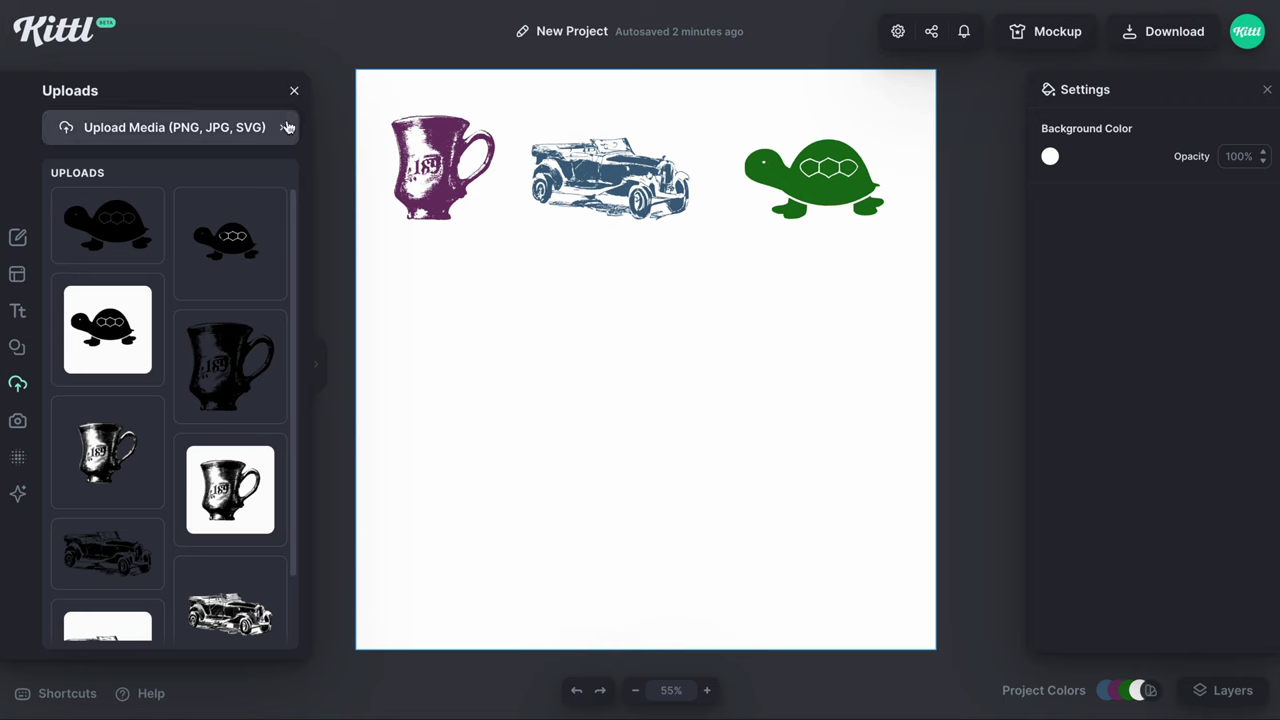
pyautogui.scroll(-2, 166, 346)
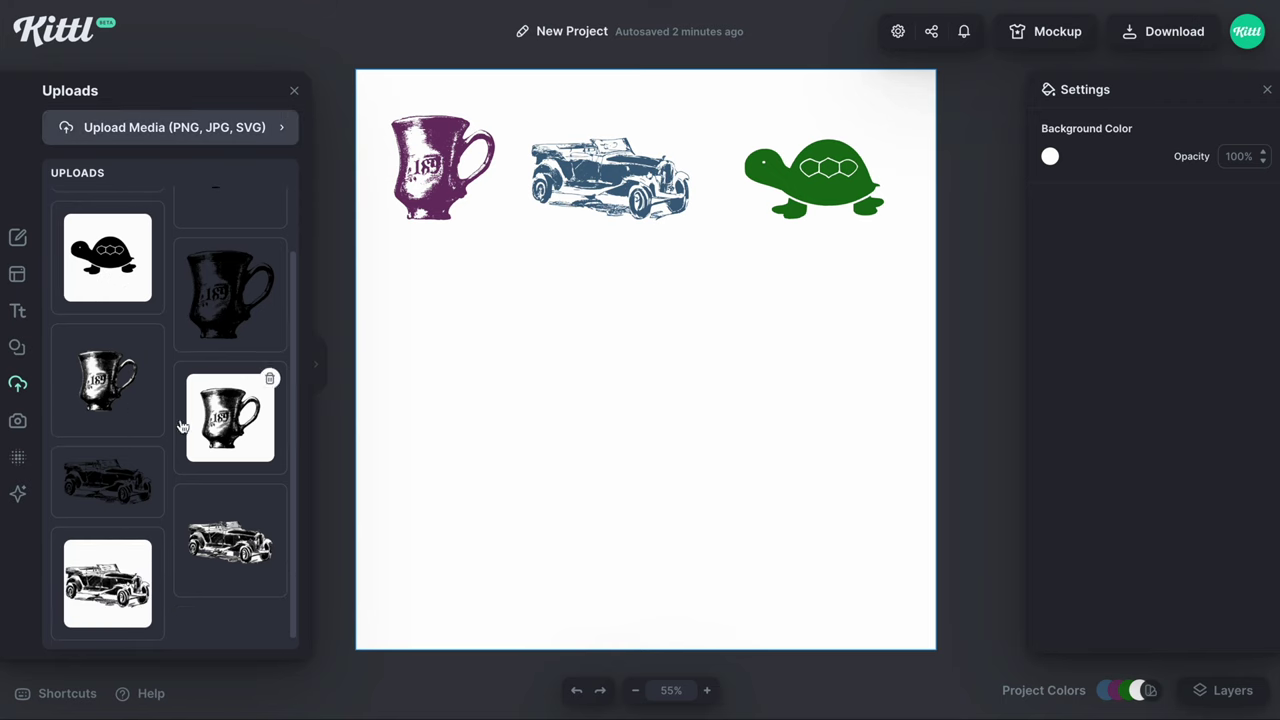
pyautogui.scroll(1, 150, 460)
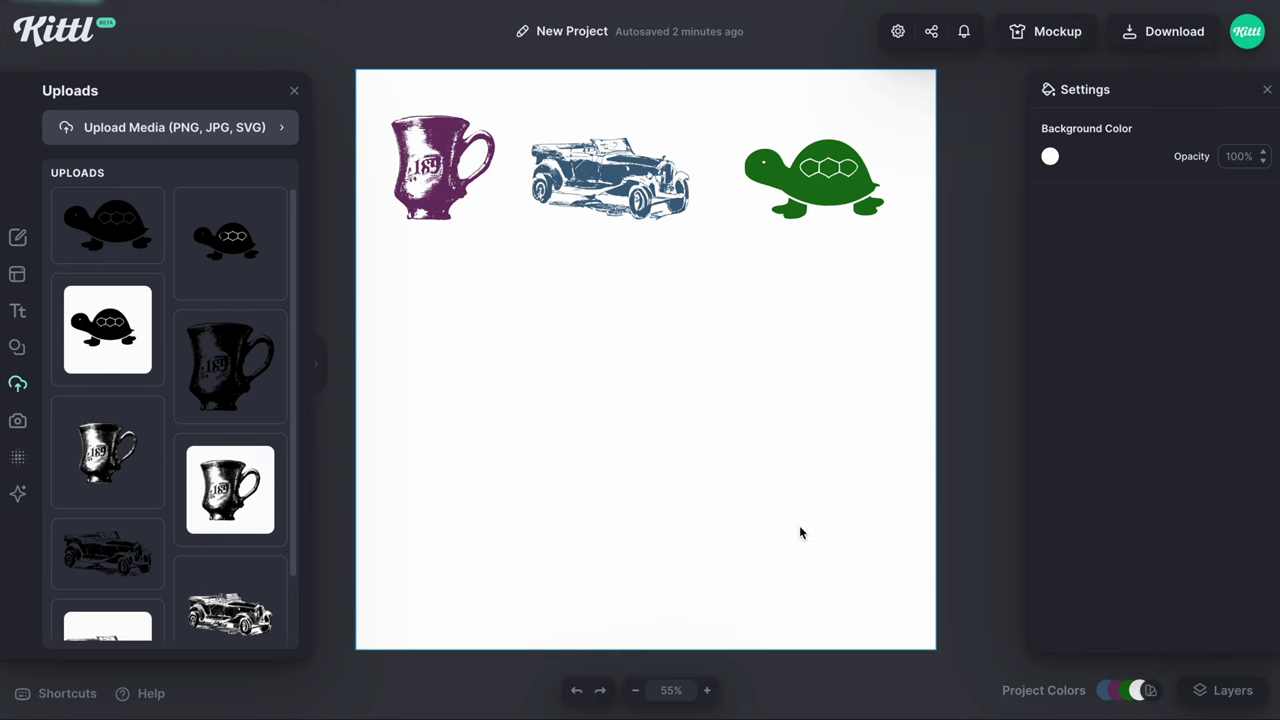
pyautogui.click(293, 93)
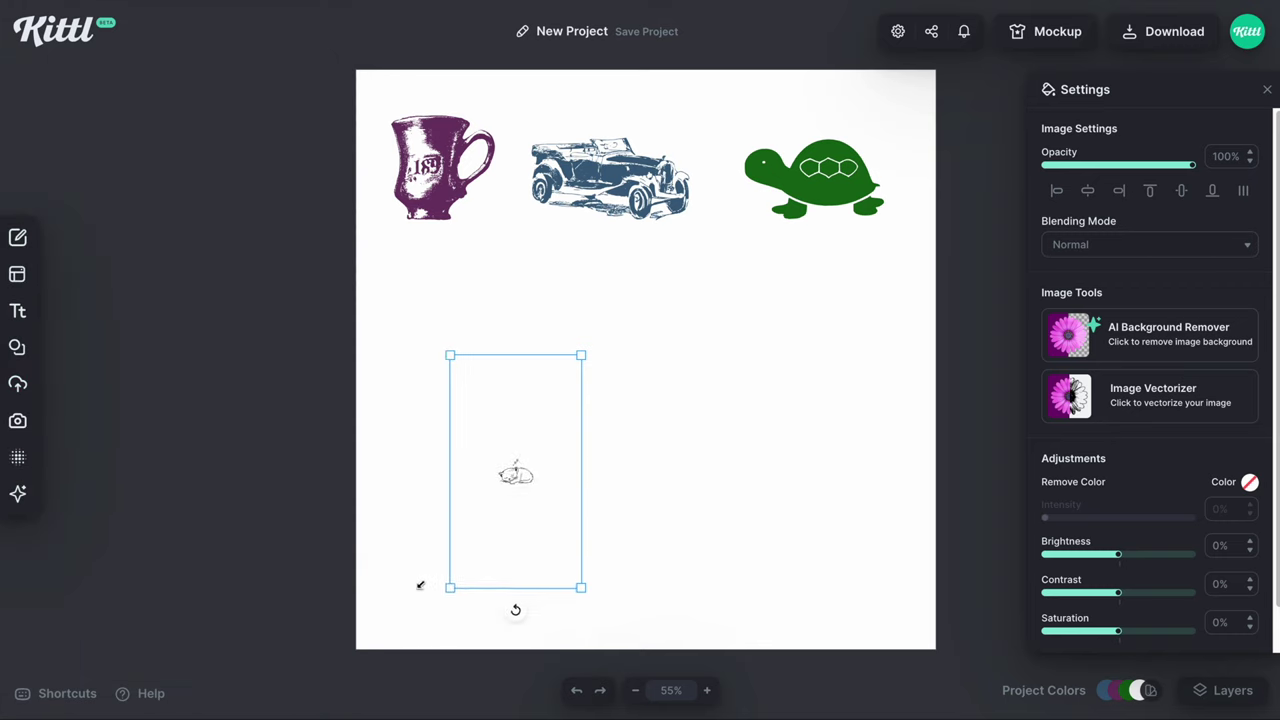
# Move and enlarge the cat picture beside the page, then bring the black vectorized cat back onto the artboard.
pyautogui.moveTo(495, 526); pyautogui.dragTo(557, 448)
pyautogui.moveTo(486, 565); pyautogui.dragTo(356, 673)
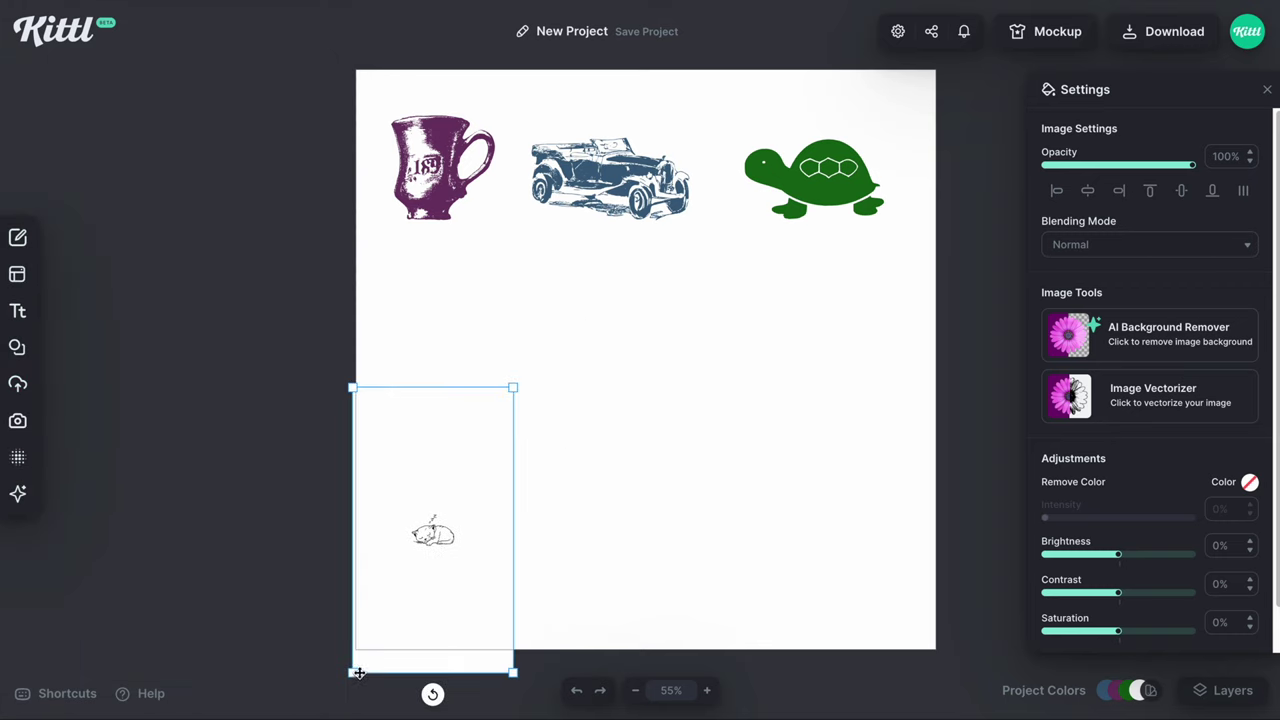
pyautogui.moveTo(408, 556); pyautogui.dragTo(235, 415)
pyautogui.hscroll(-6, 260, 440)
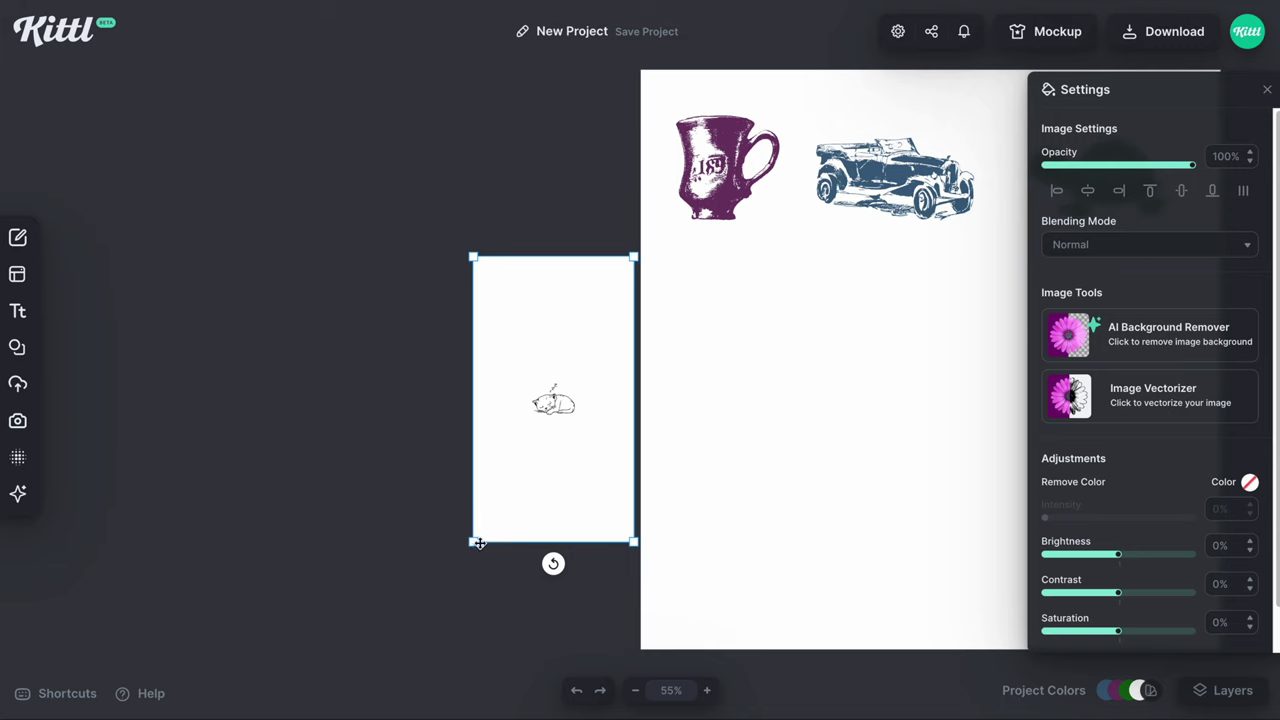
pyautogui.moveTo(479, 543); pyautogui.dragTo(350, 700)
pyautogui.moveTo(471, 603); pyautogui.dragTo(463, 448)
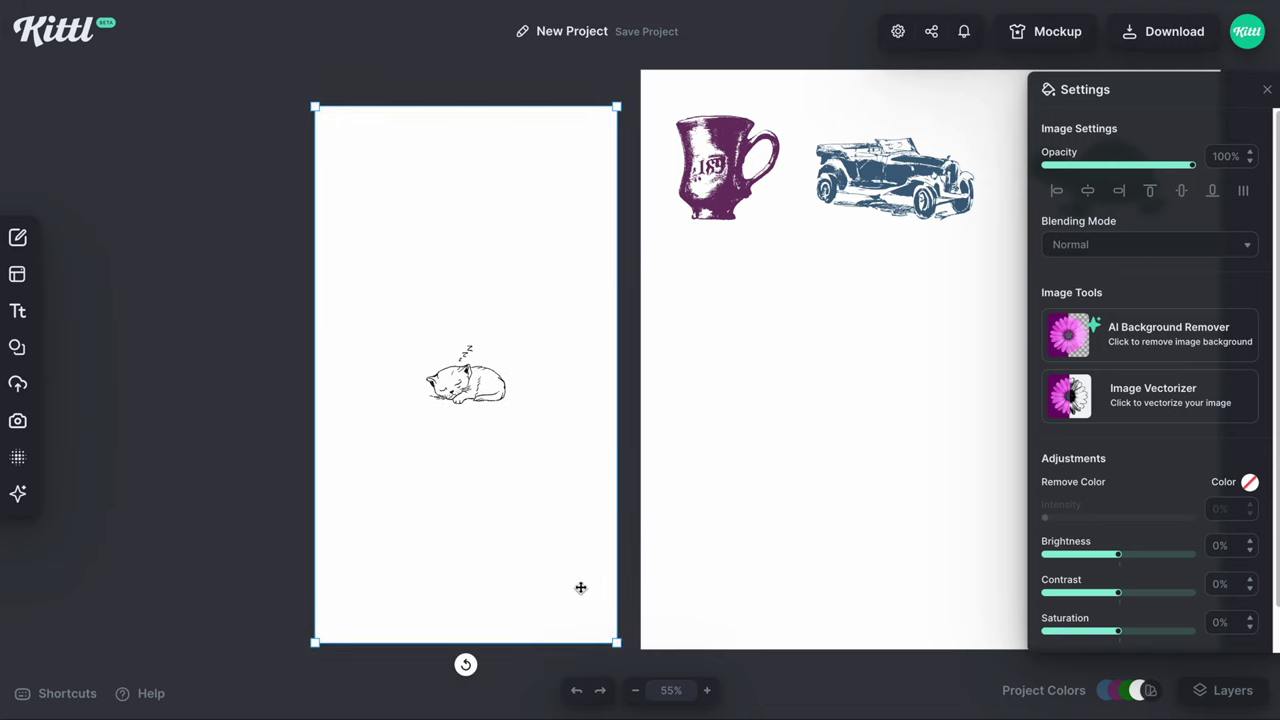
pyautogui.moveTo(604, 620); pyautogui.dragTo(611, 637)
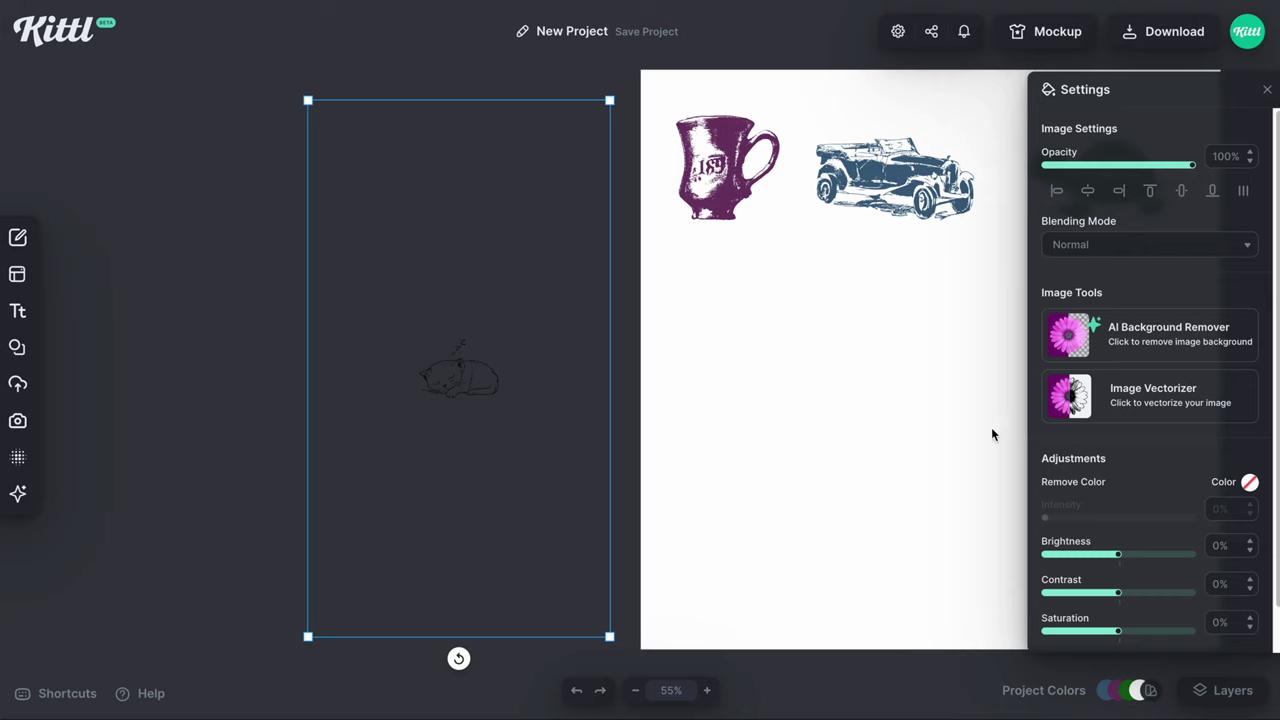
pyautogui.moveTo(502, 383); pyautogui.dragTo(755, 410)
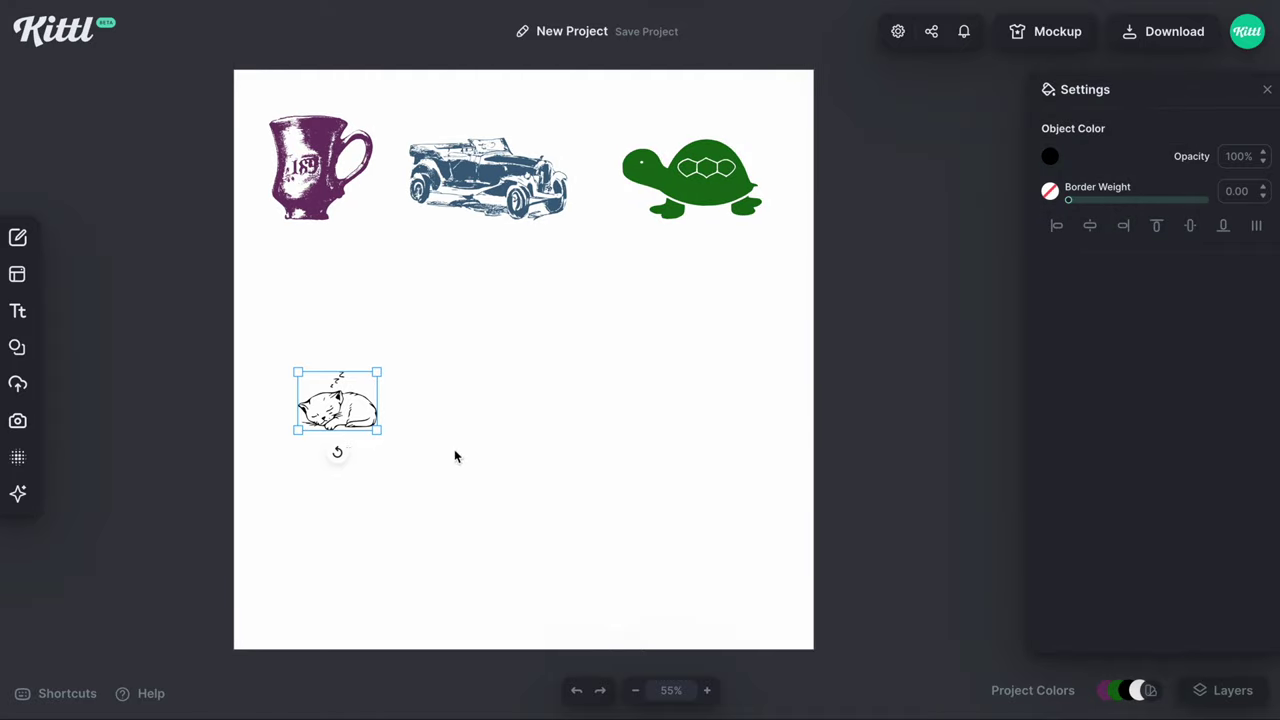
# Enlarge the cat, centre it below the row, and recolour it dark brown 5b4727.
pyautogui.moveTo(377, 432); pyautogui.dragTo(590, 445)
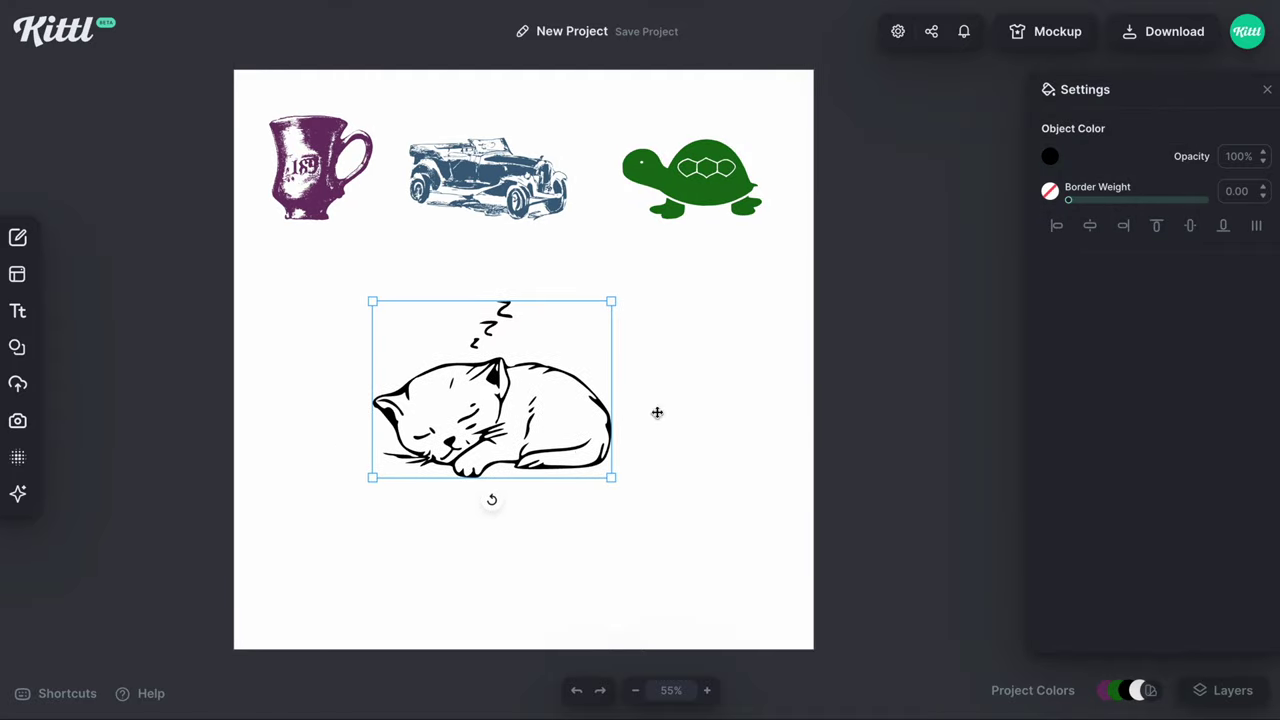
pyautogui.click(1051, 156)
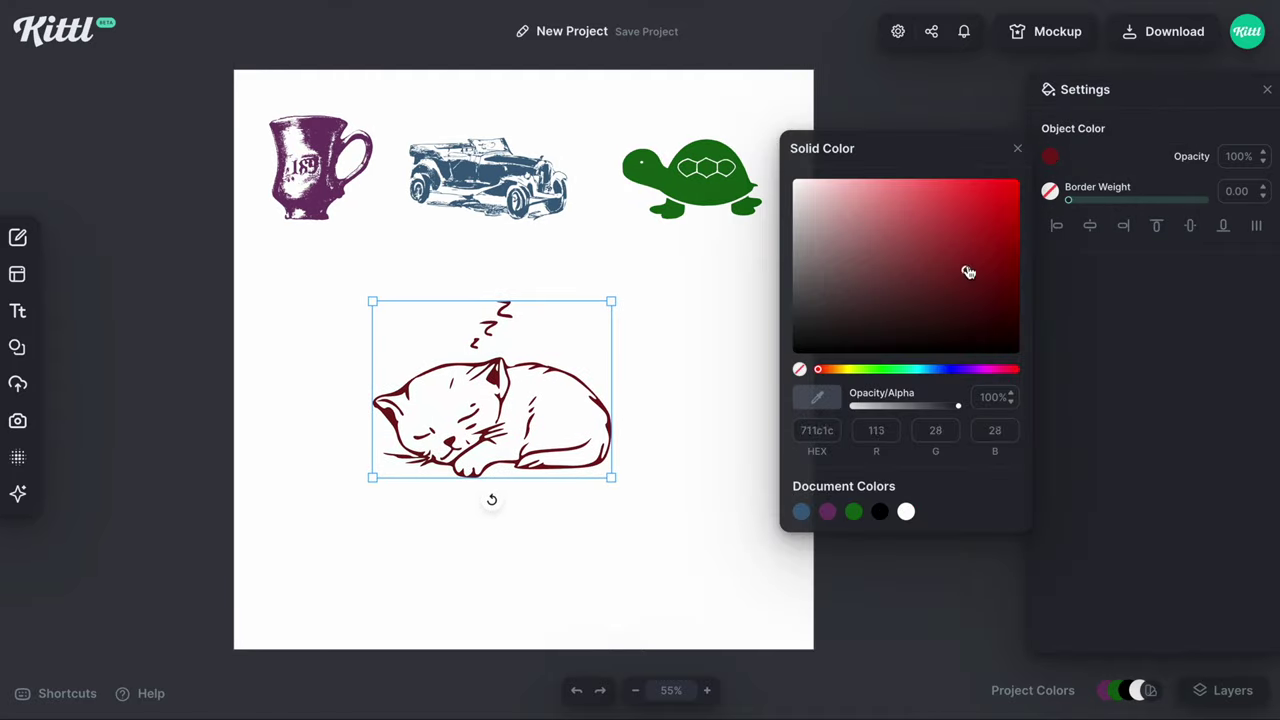
pyautogui.moveTo(985, 230); pyautogui.dragTo(916, 272)
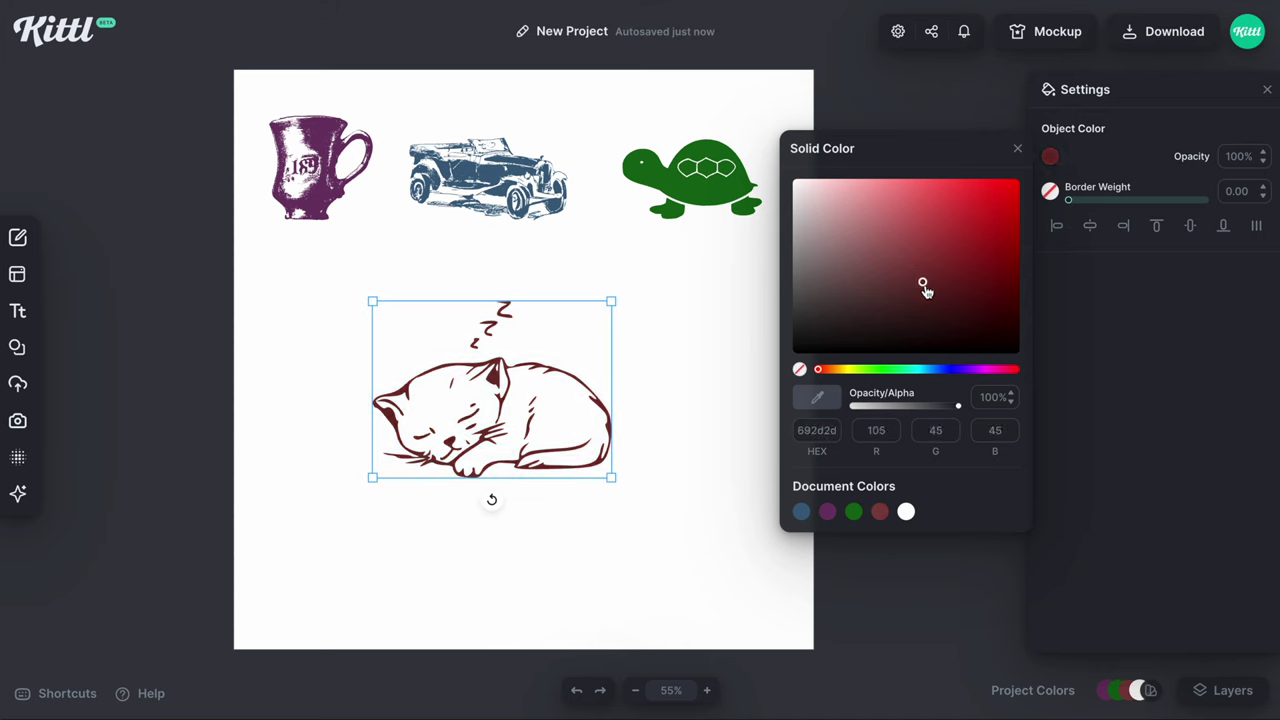
pyautogui.moveTo(837, 370); pyautogui.dragTo(840, 371)
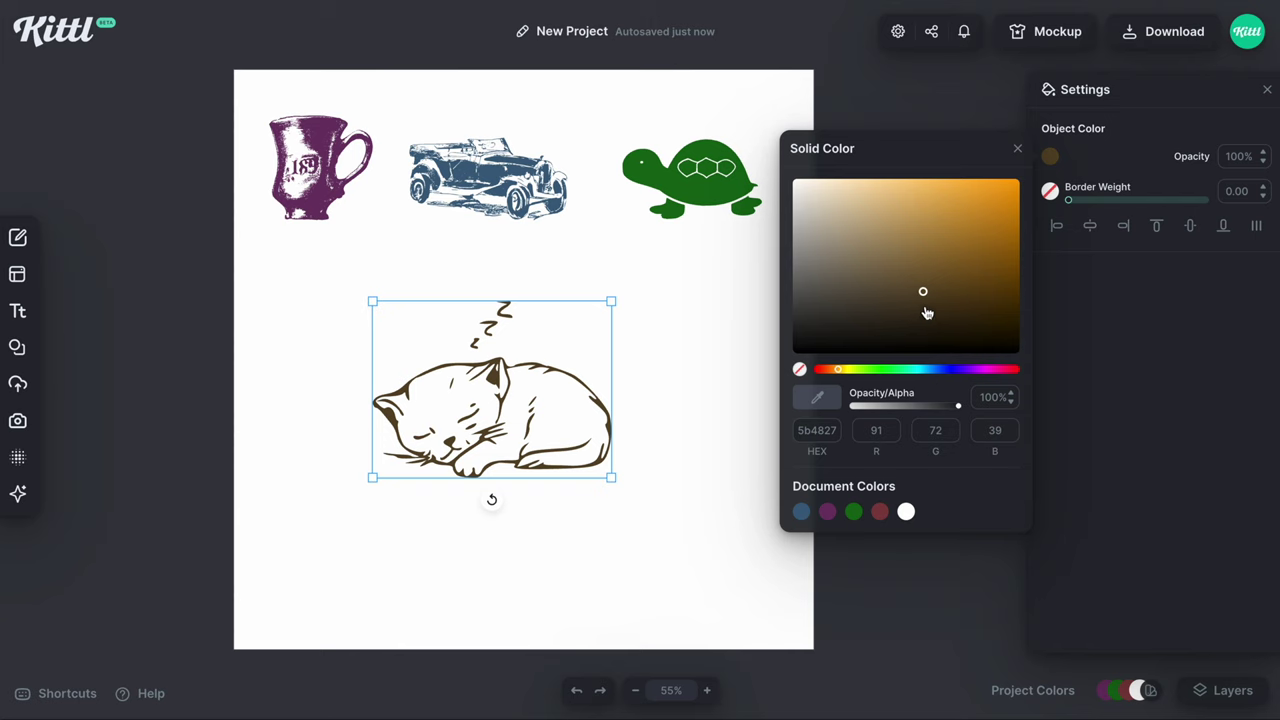
pyautogui.click(638, 433)
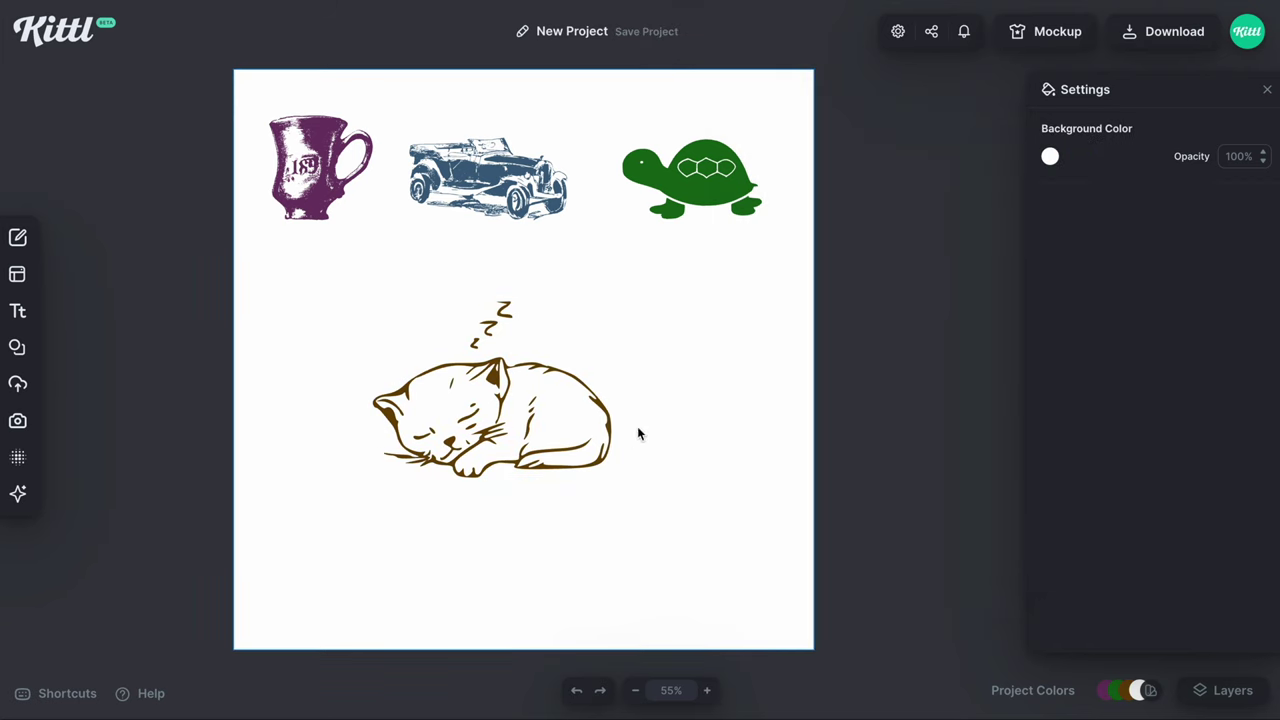